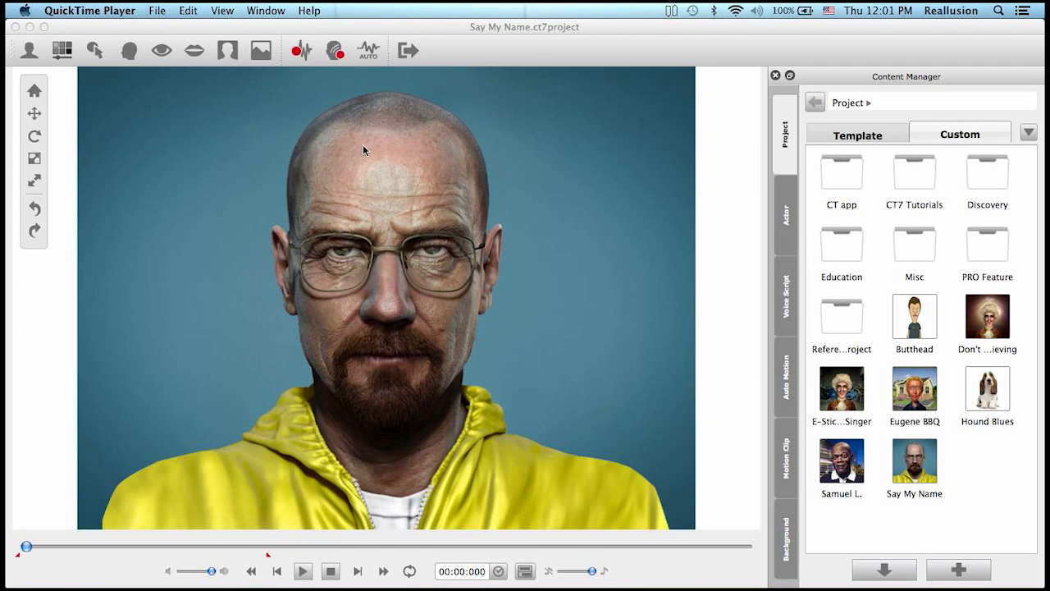
Switch from QuickTime Player to the CrazyTalk window holding the Say My Name project.
click(505, 142)
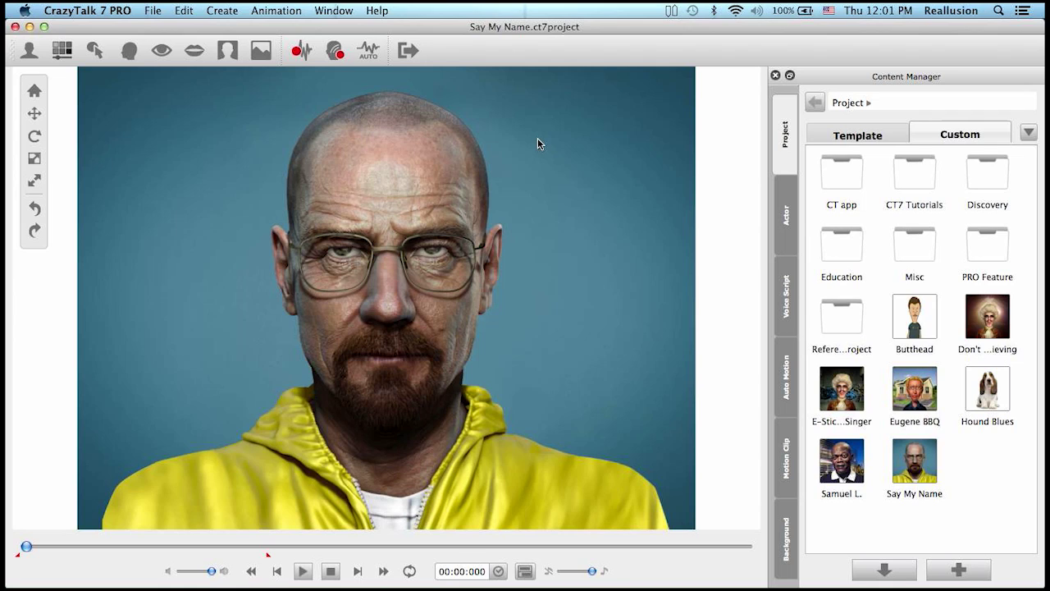
Open the Face Fitting Editor and cancel out, discarding any fitting changes.
click(95, 53)
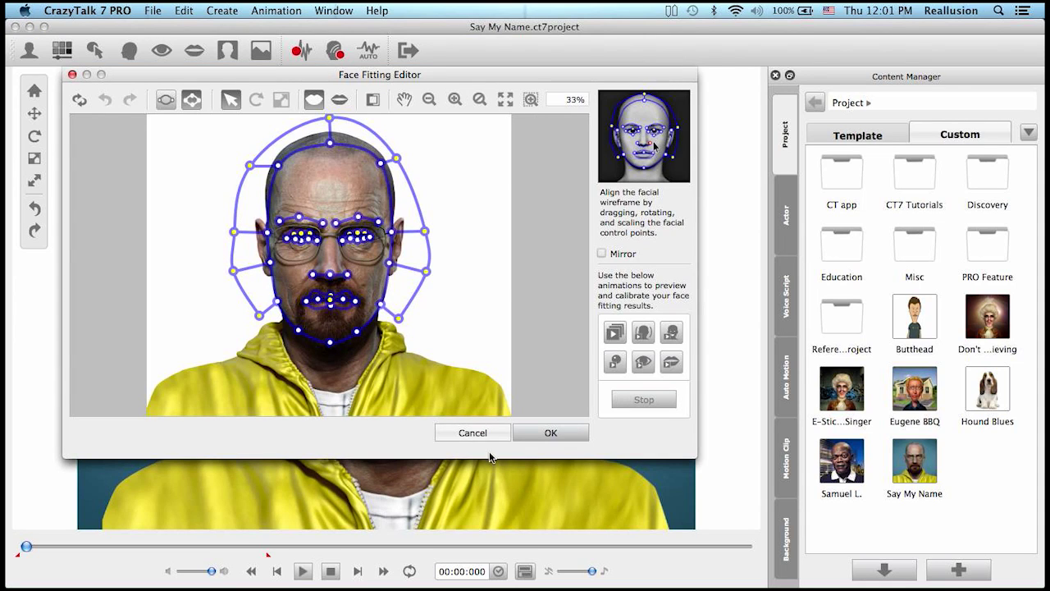
click(483, 432)
click(623, 310)
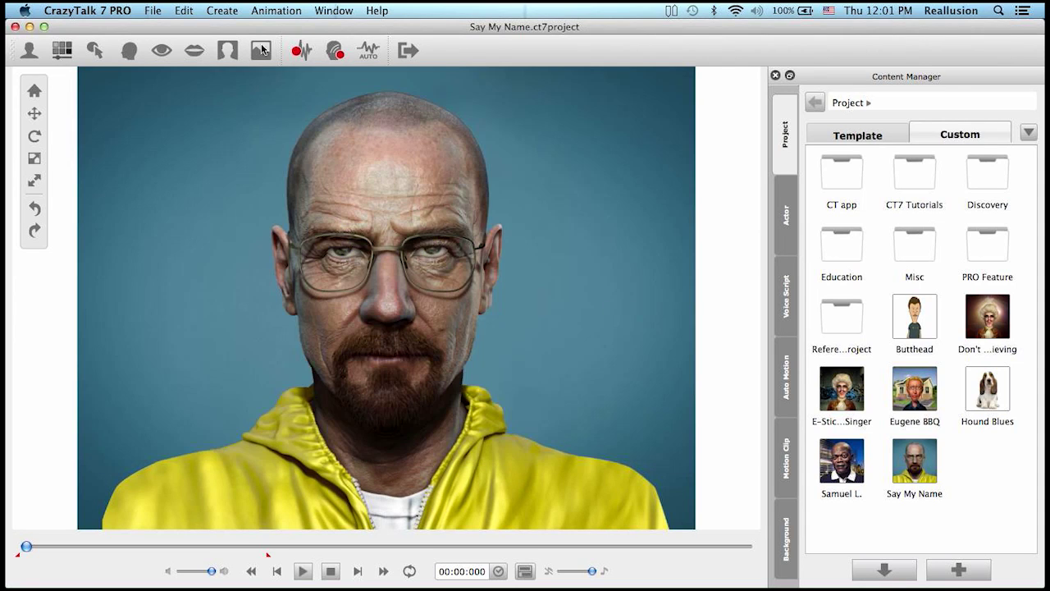
Open Eye Settings and try the Human templates _M06_Pirate and _M03_Sharp on the portrait.
click(162, 51)
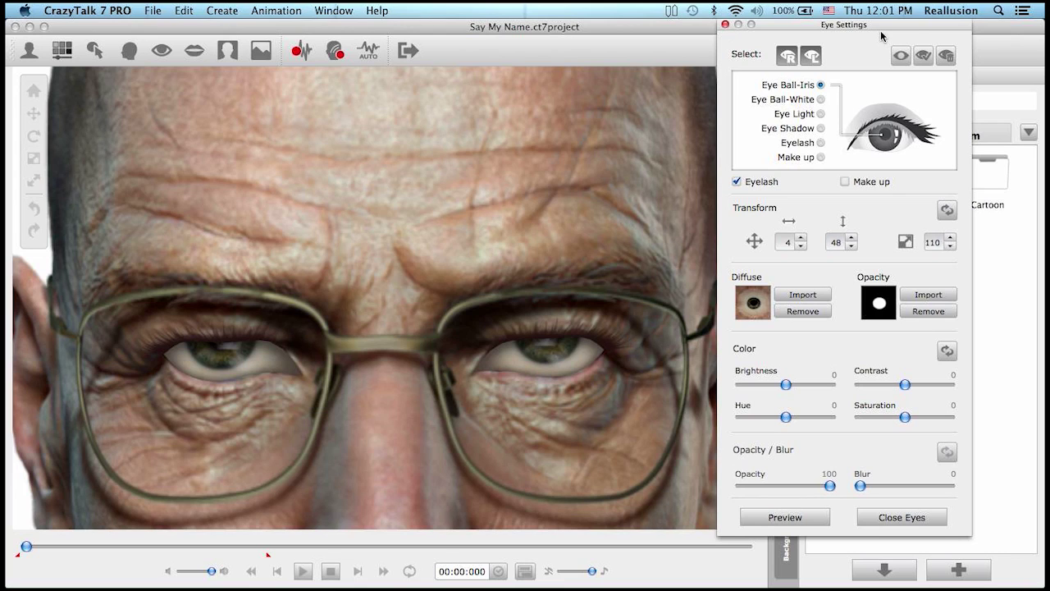
drag(884, 31, 711, 26)
double_click(921, 245)
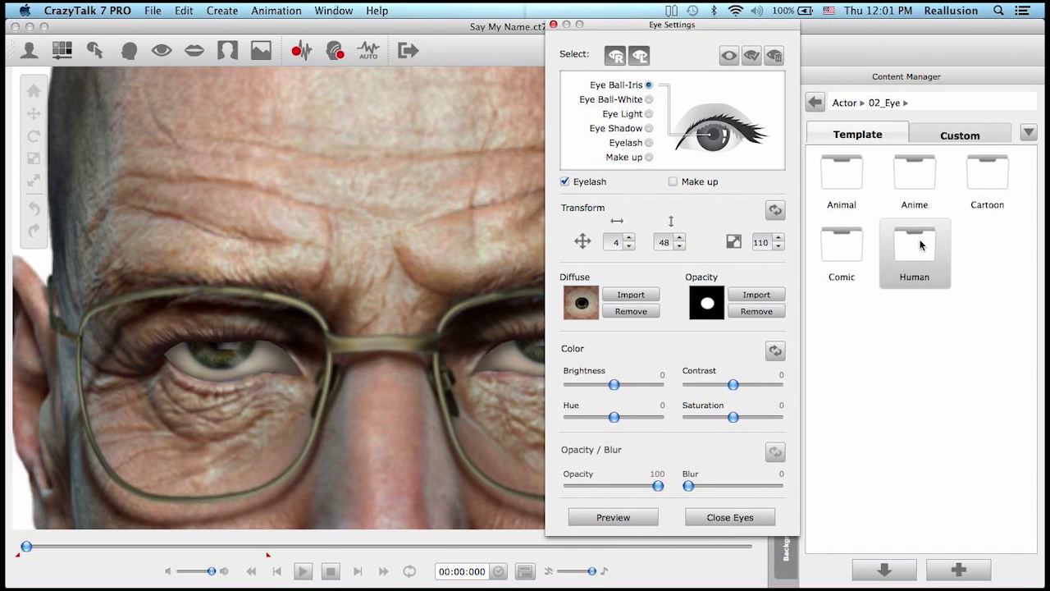
click(988, 244)
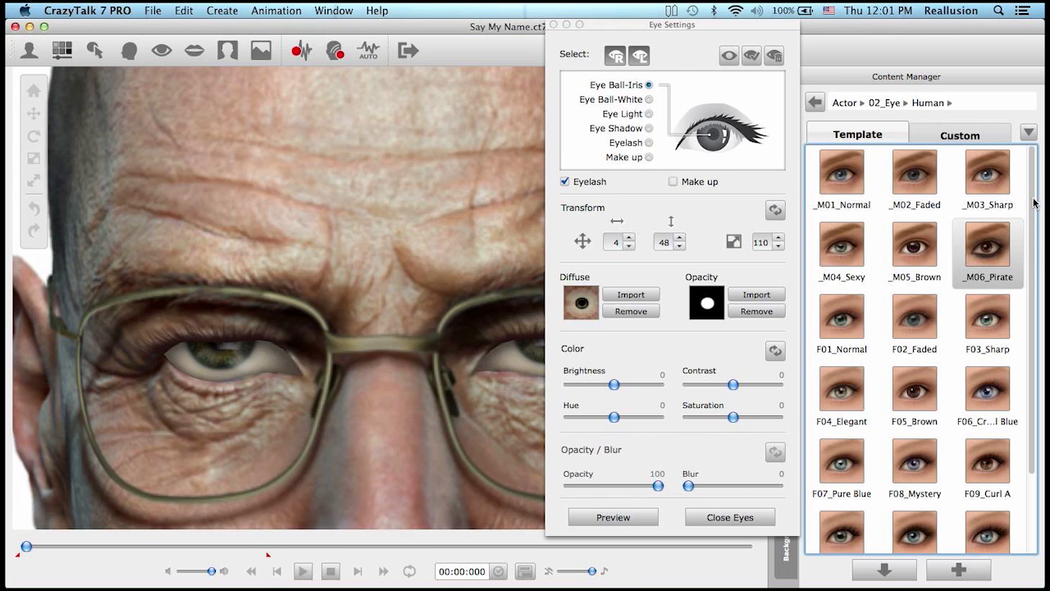
mouse_move(1034, 205)
mouse_down()
mouse_move(1031, 283)
mouse_move(1033, 194)
mouse_up()
click(1023, 195)
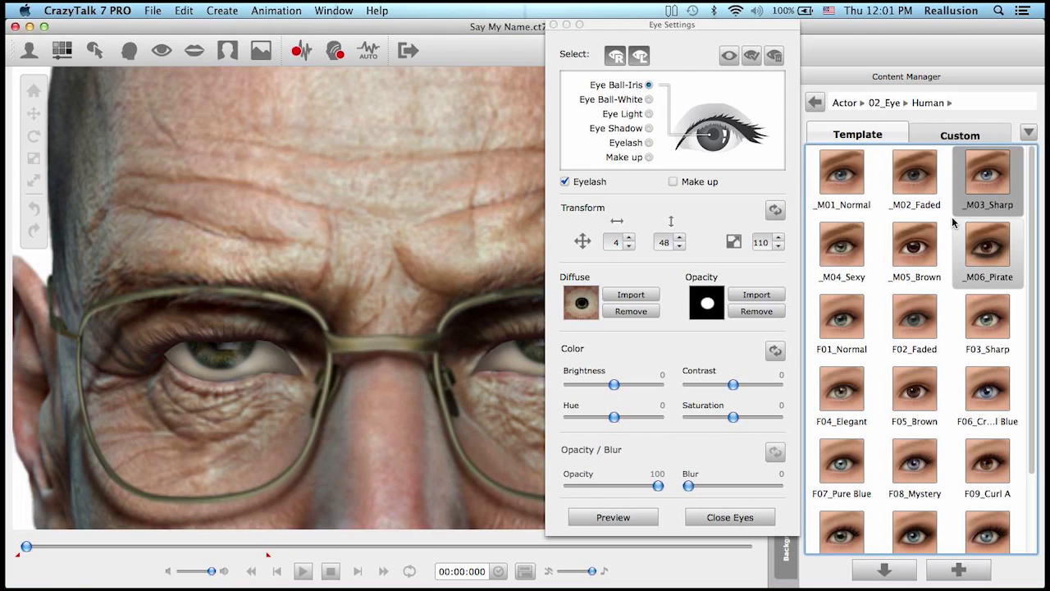
Close Eye Settings, look over Teeth Settings, then switch the Content Manager to the Project library.
click(553, 24)
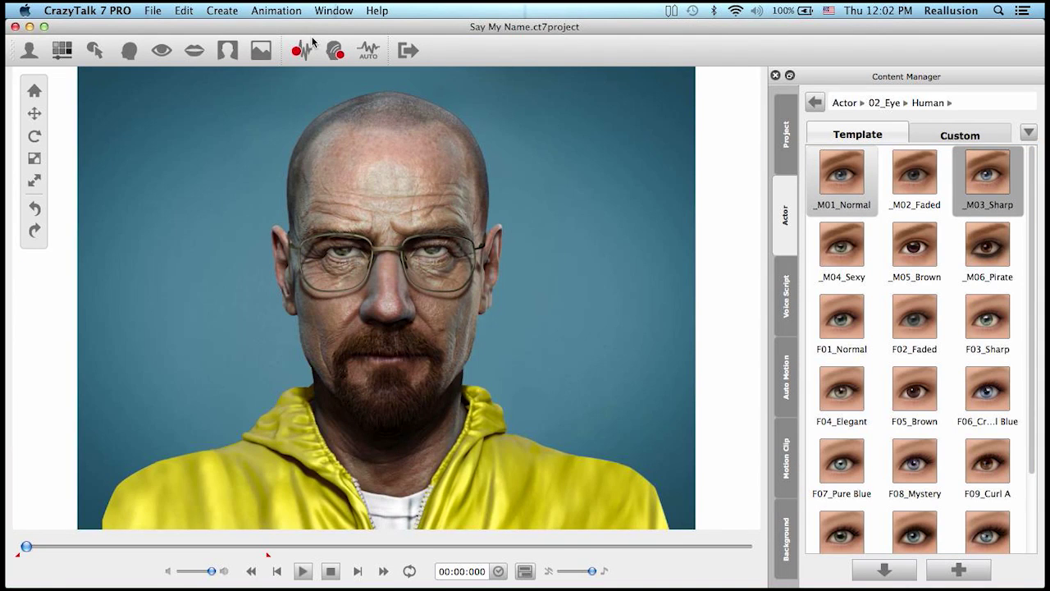
click(194, 50)
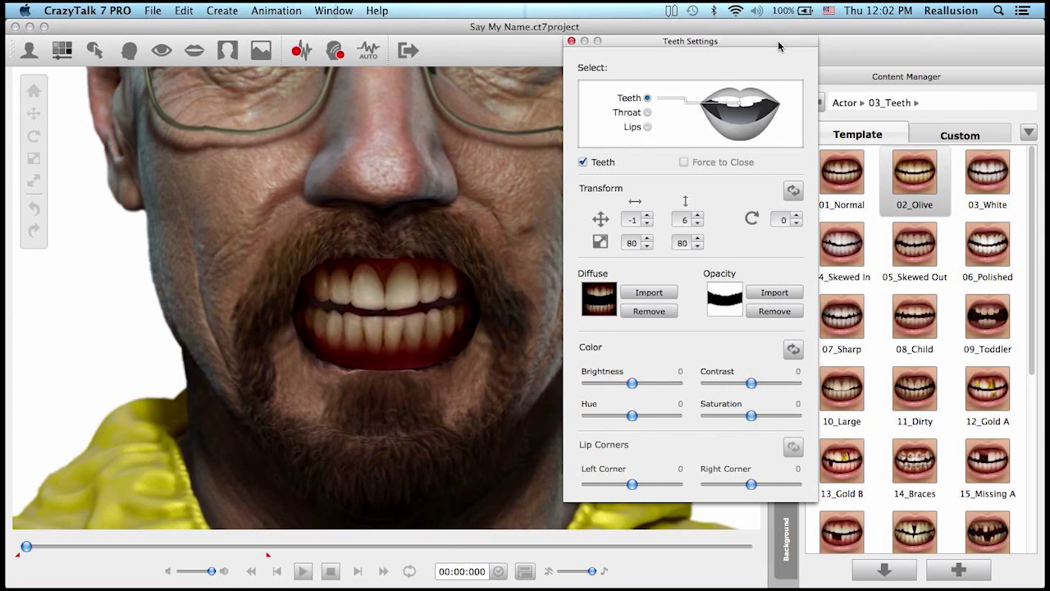
drag(778, 40, 757, 36)
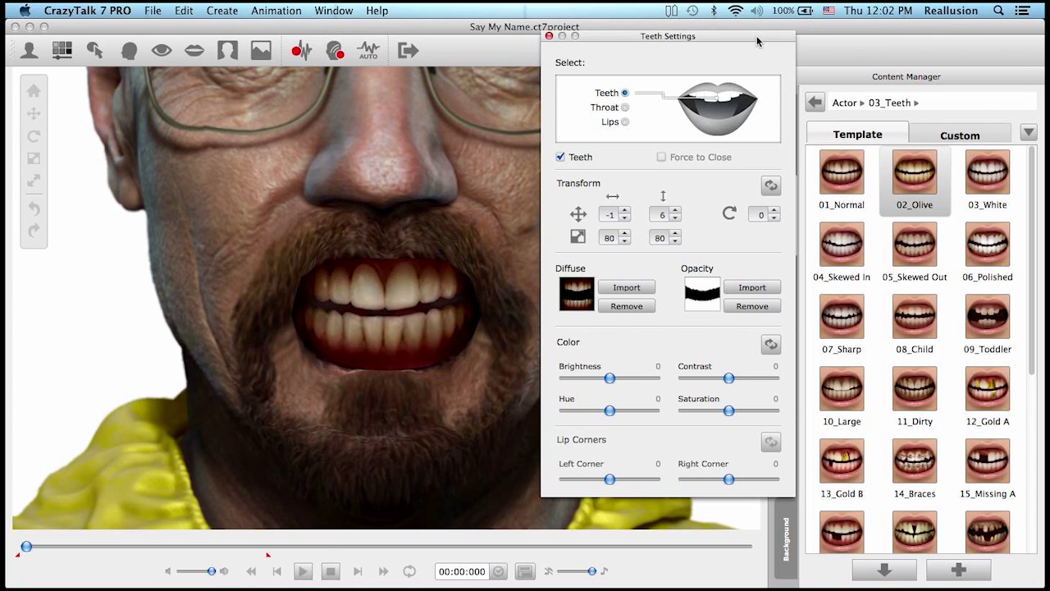
click(549, 36)
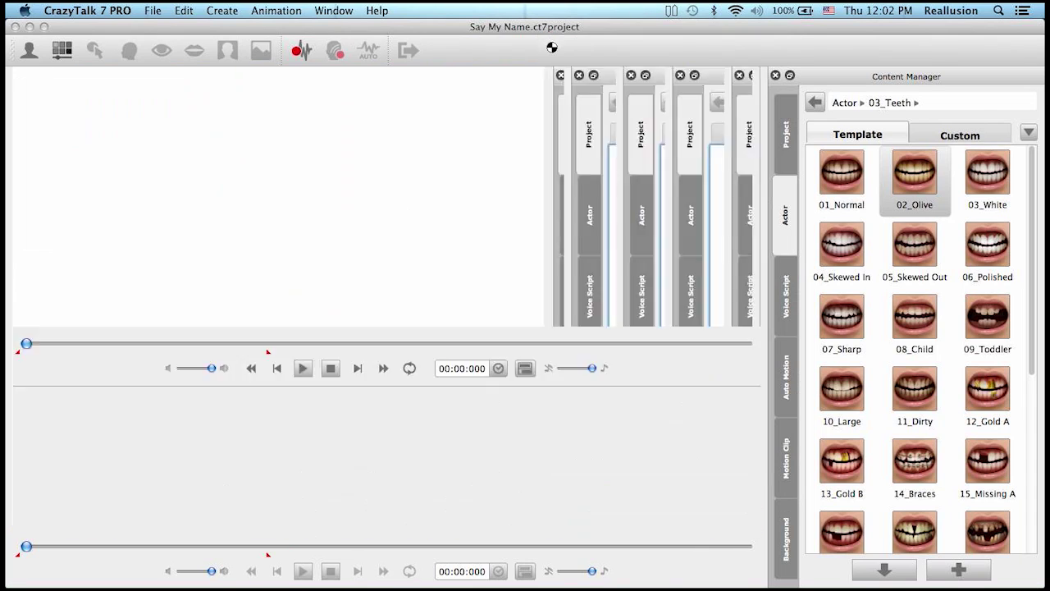
click(785, 135)
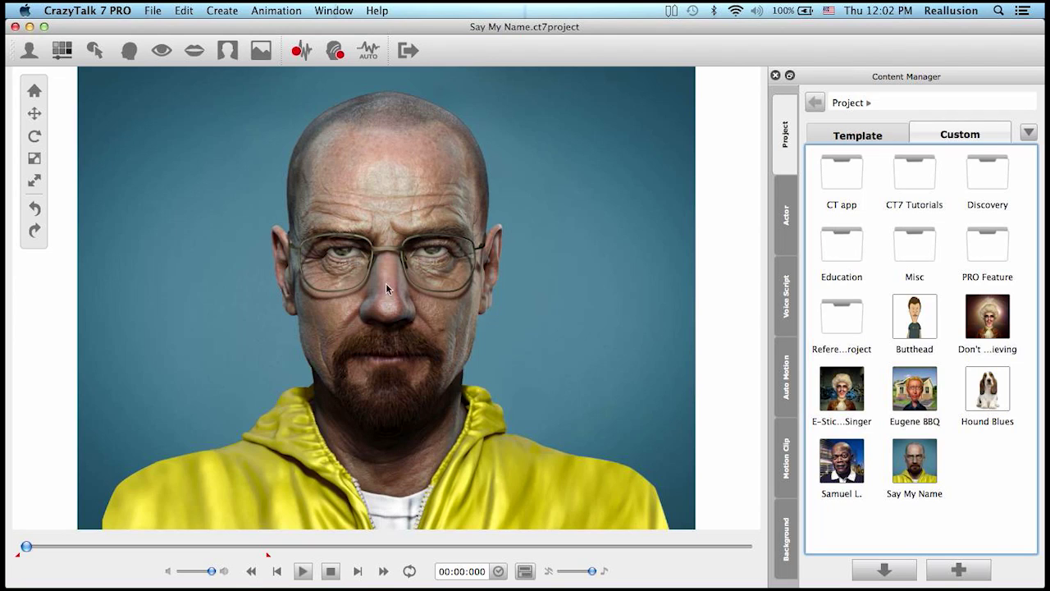
click(305, 573)
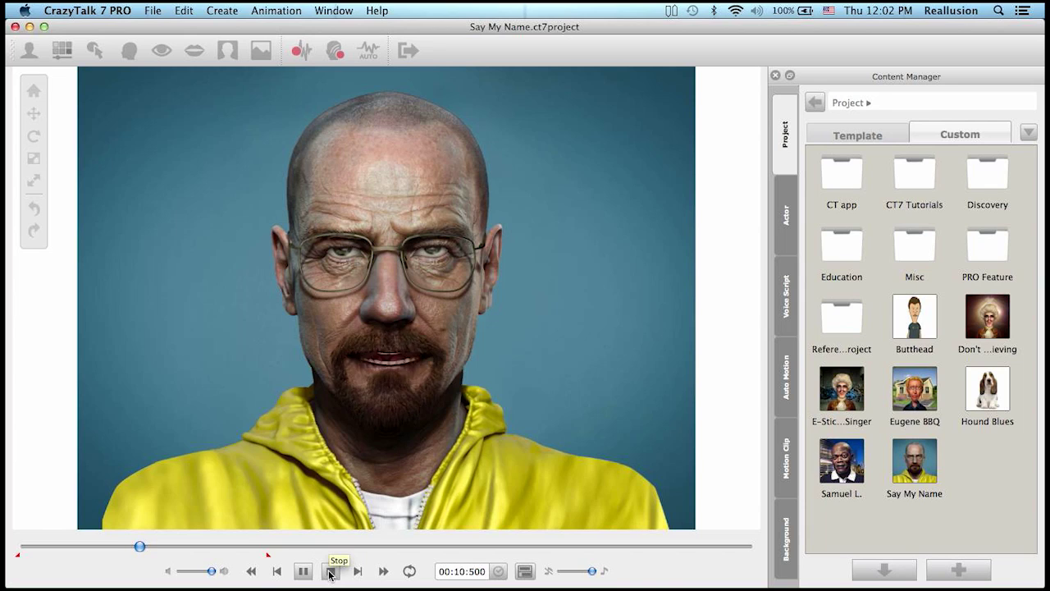
click(330, 572)
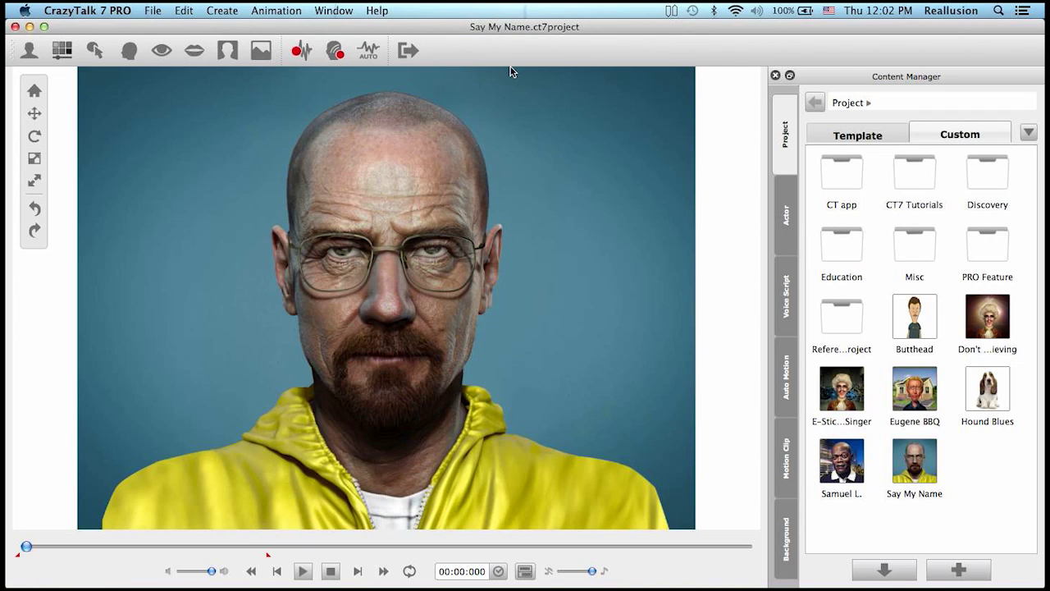
Open Face Puppet and browse the animation profiles, settling on 1_Male.
click(336, 52)
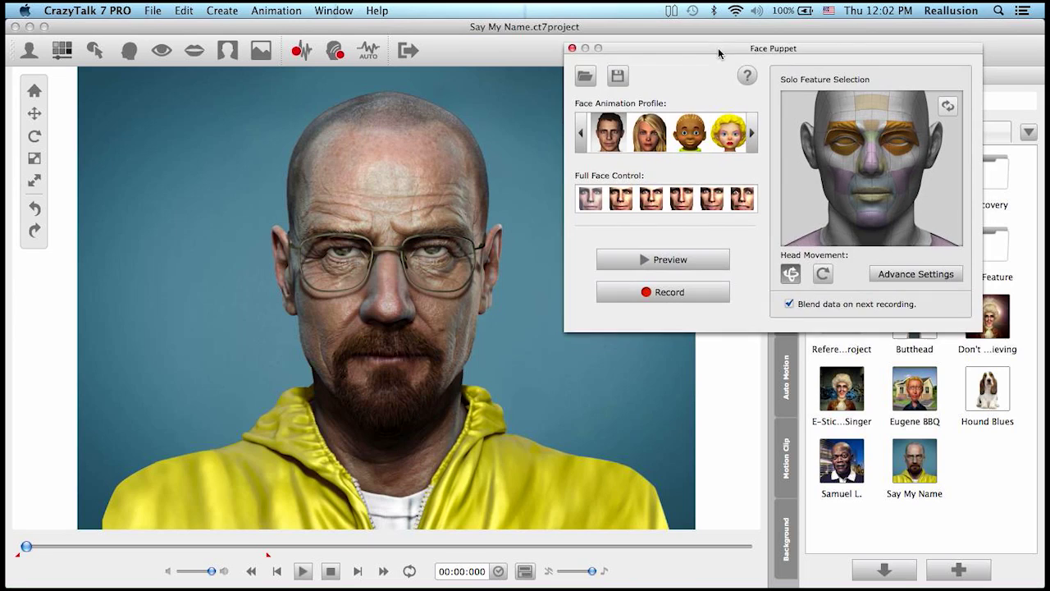
drag(719, 47, 716, 39)
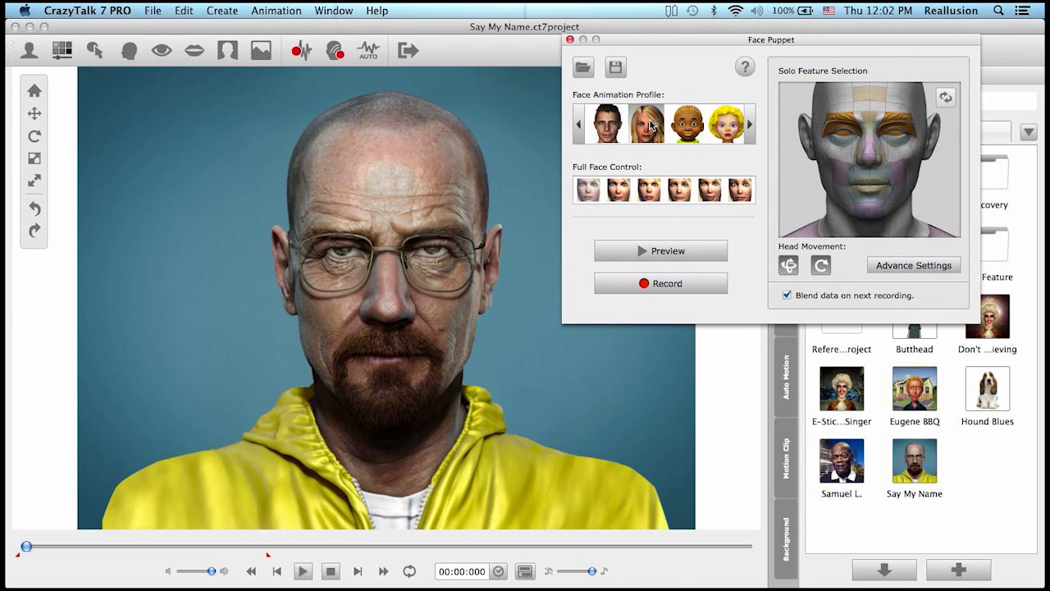
click(687, 124)
click(727, 123)
click(751, 124)
click(750, 124)
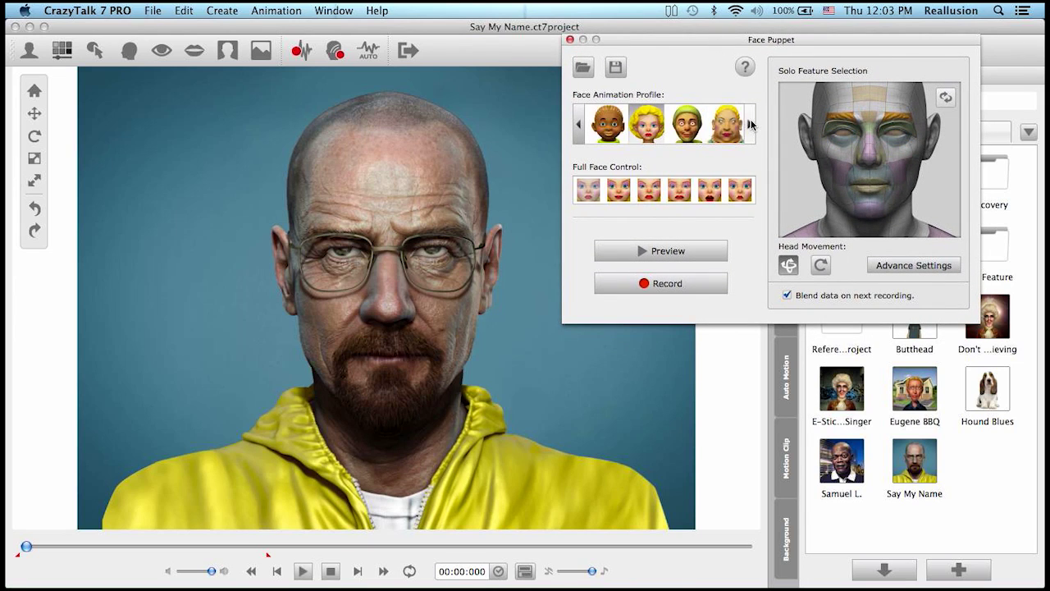
click(750, 124)
click(727, 123)
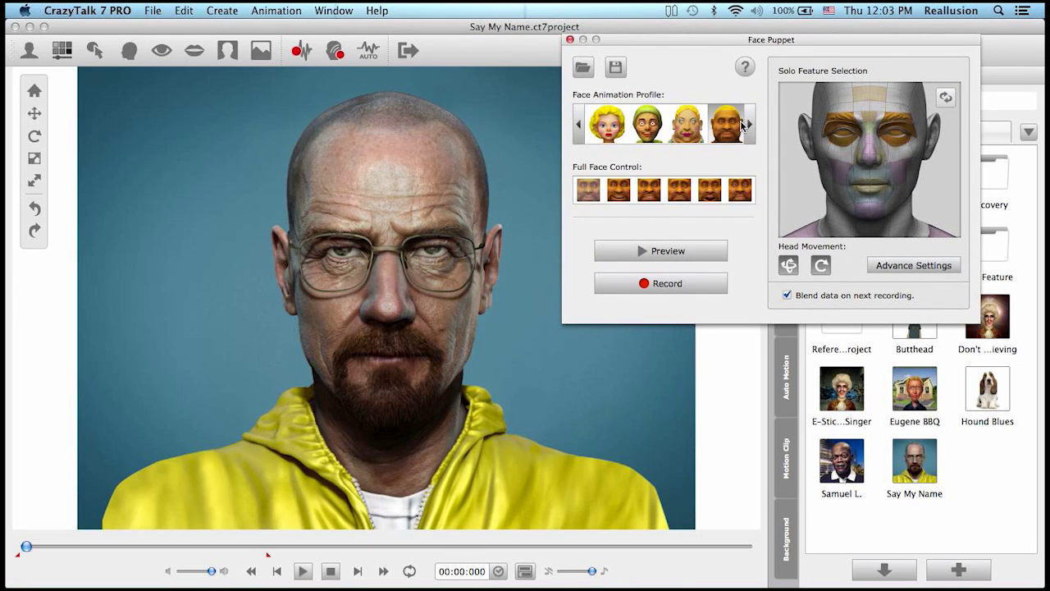
click(584, 124)
click(585, 124)
click(585, 124)
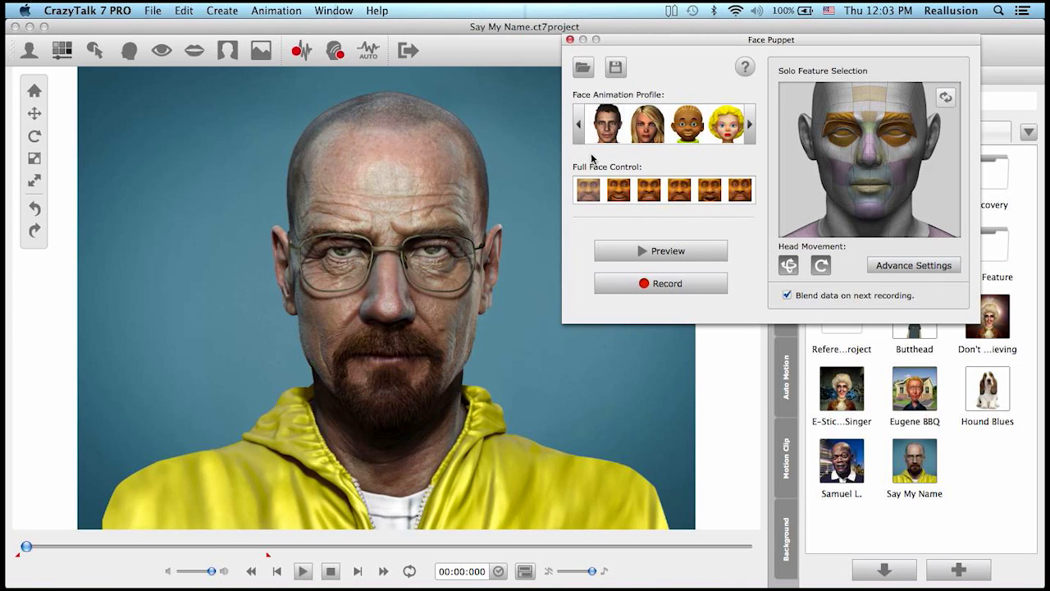
click(610, 125)
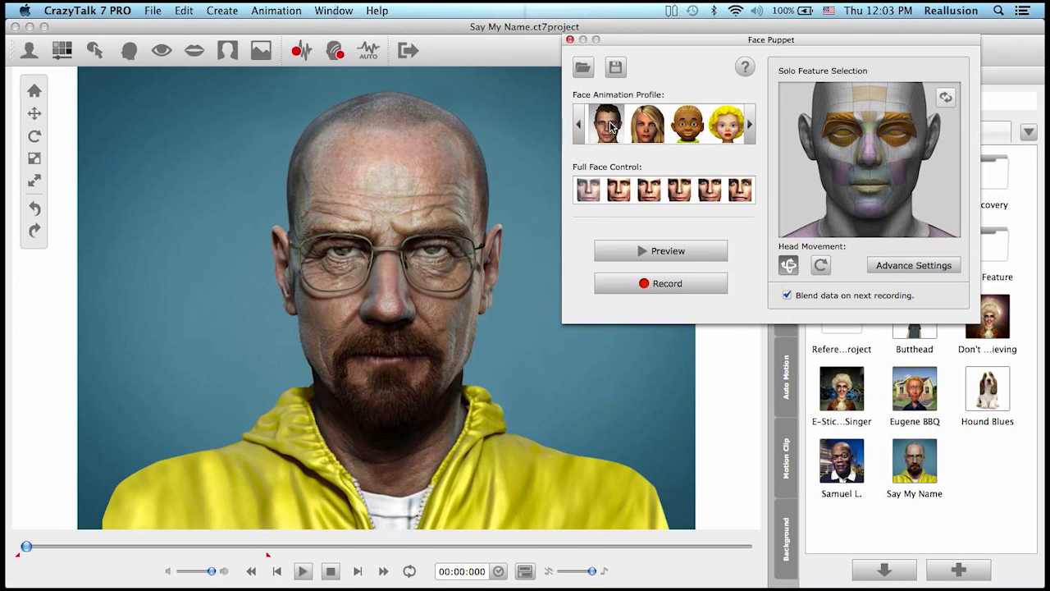
click(647, 125)
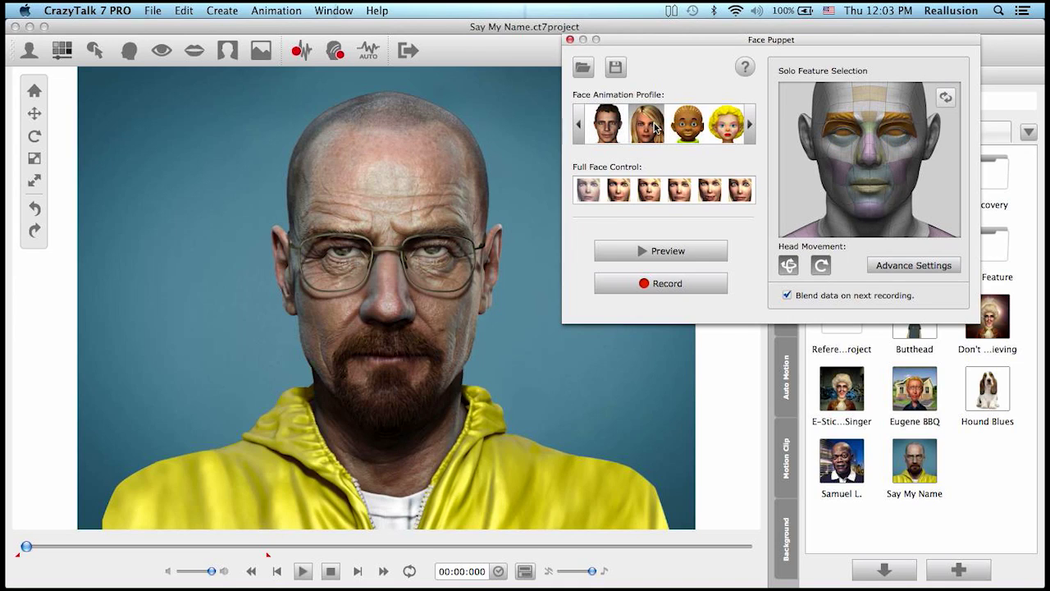
click(608, 129)
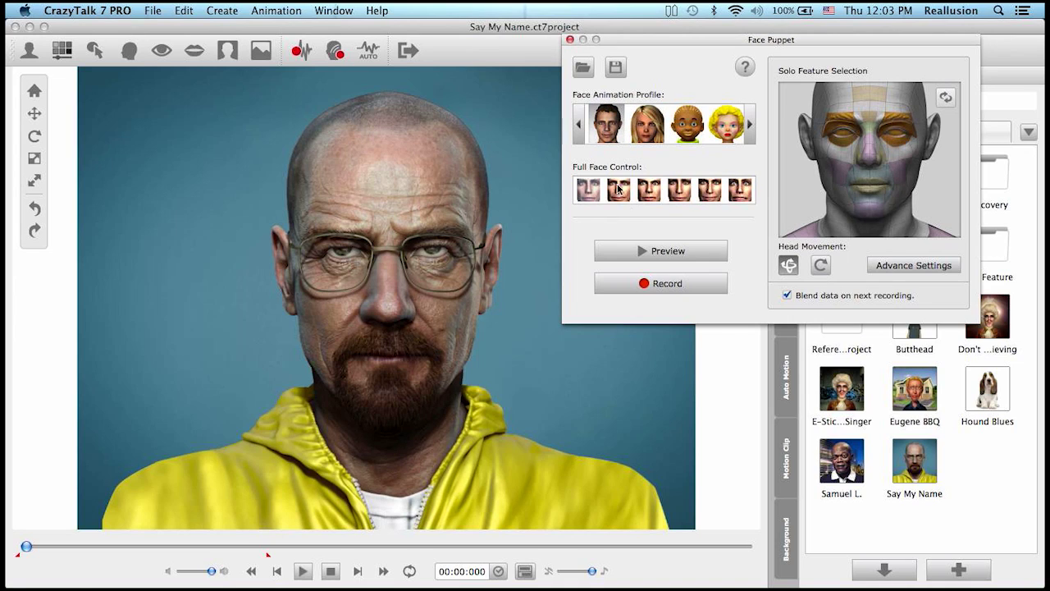
Preview the 1_Male face puppeting twice, starting and stopping each run with Space.
click(624, 251)
key(space)
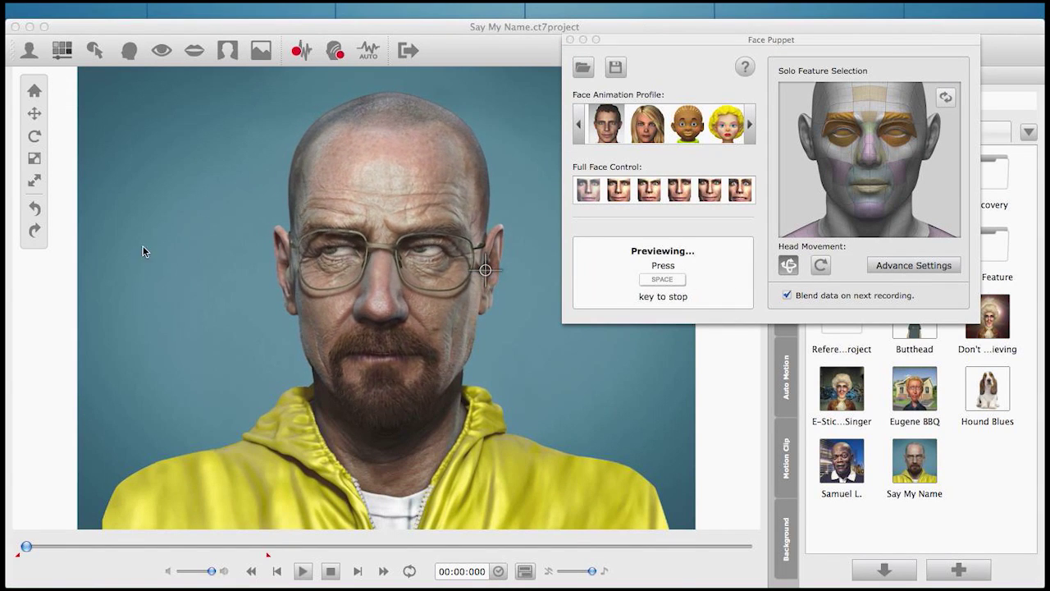
key(space)
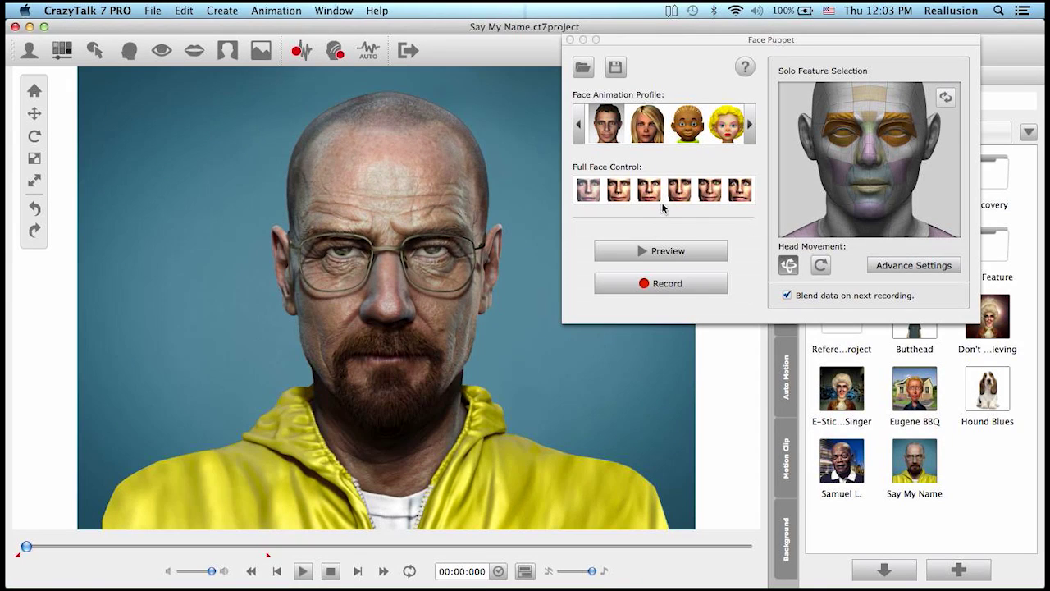
click(648, 251)
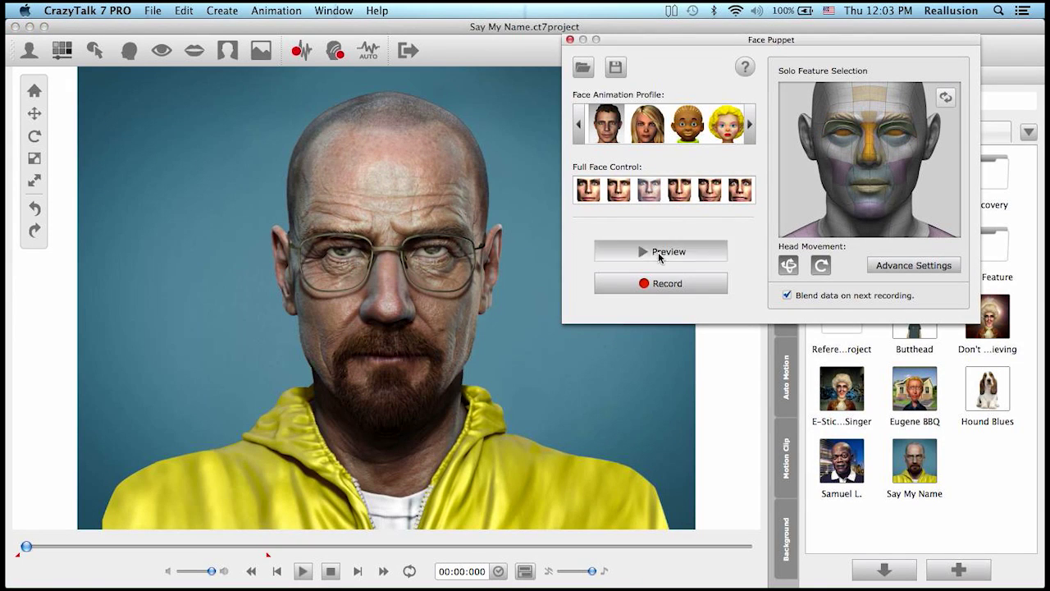
key(space)
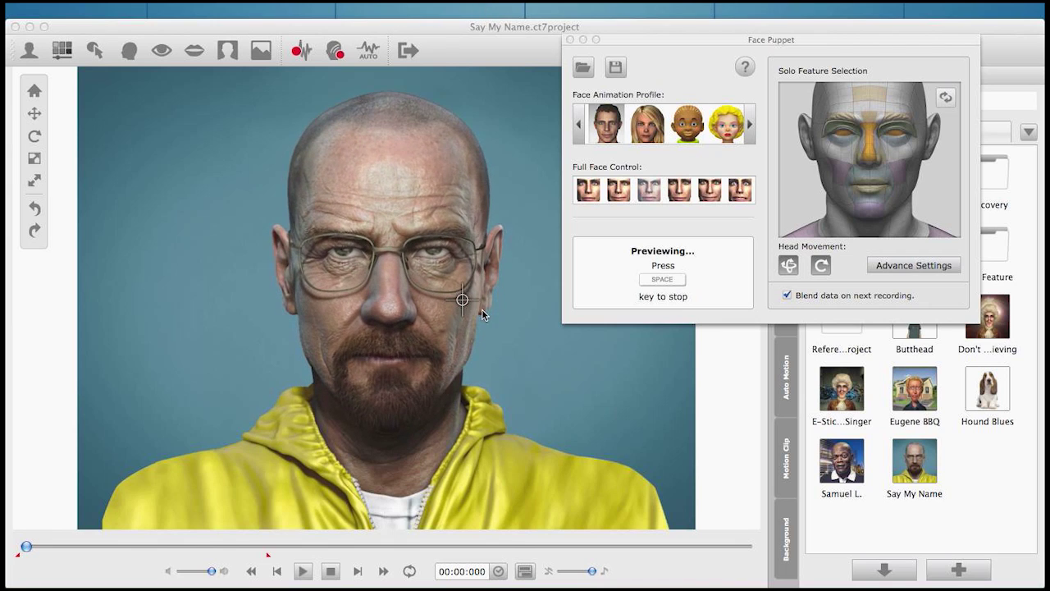
key(space)
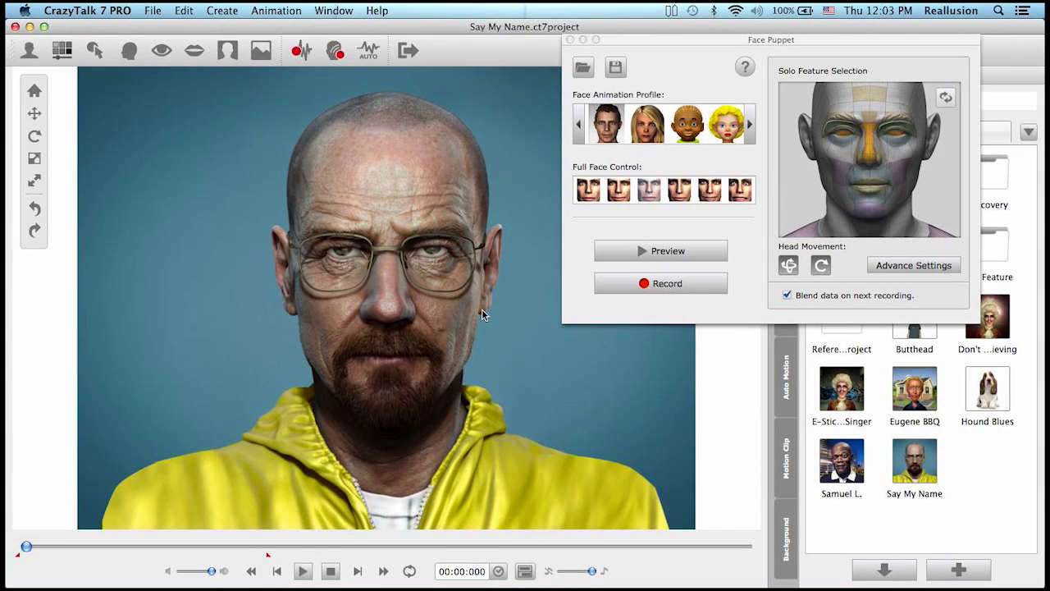
Clear the solo features, choose only the eyebrows, and preview the eyebrow puppeting.
click(946, 99)
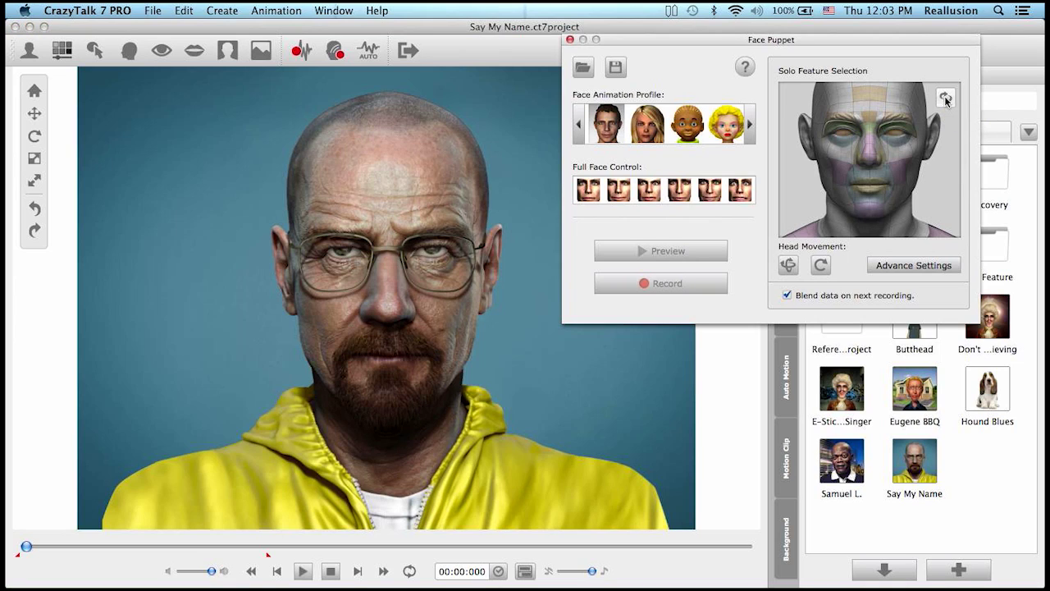
click(896, 120)
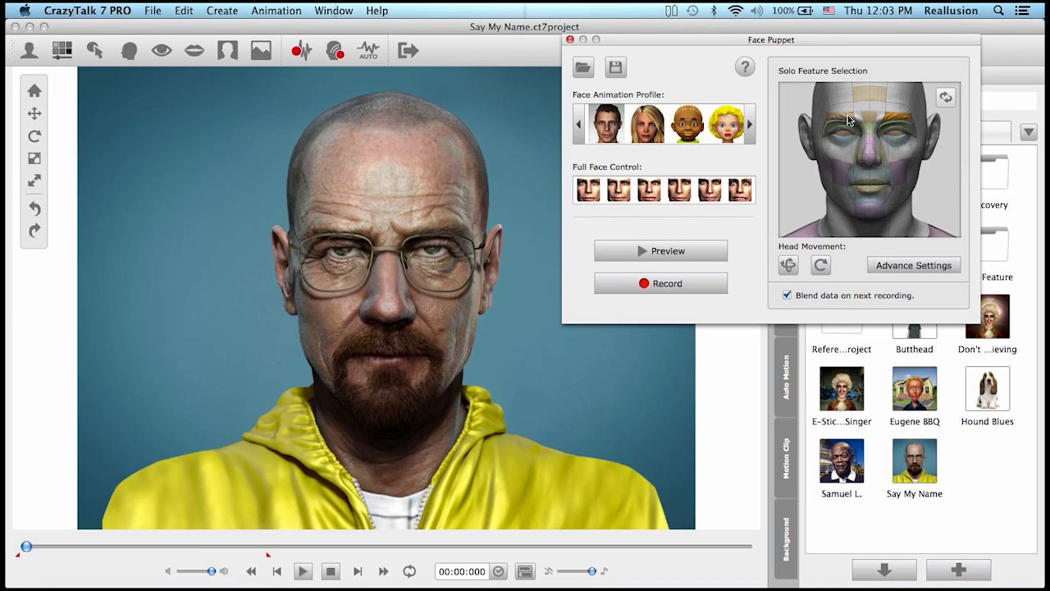
click(662, 250)
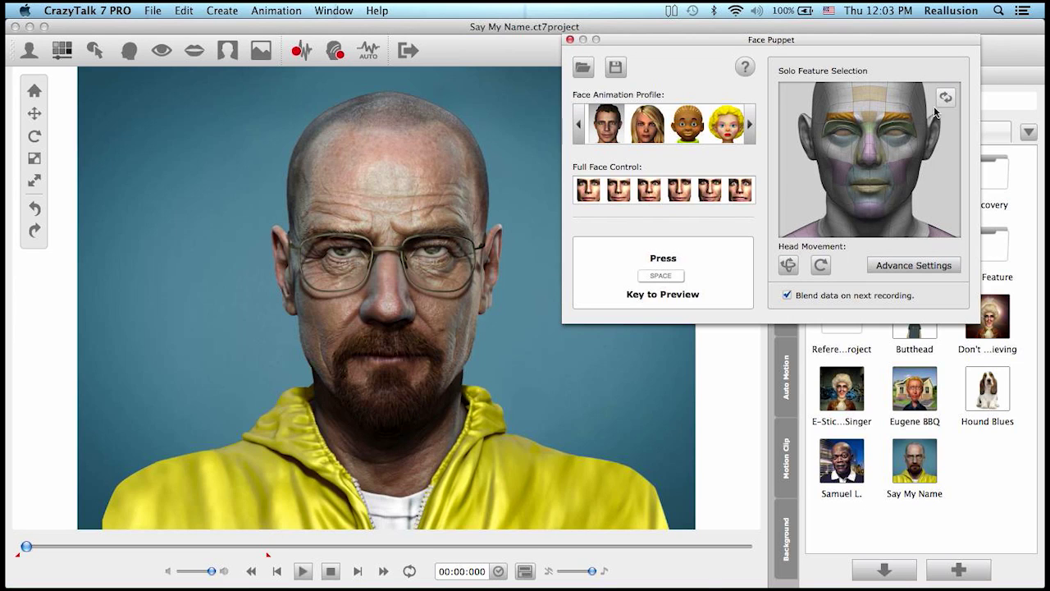
key(space)
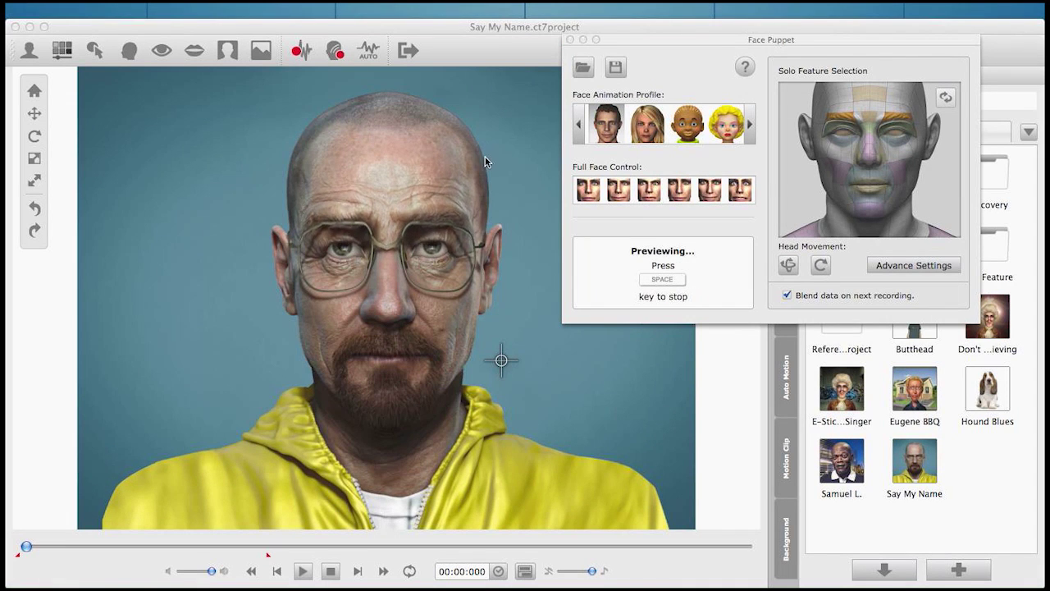
key(space)
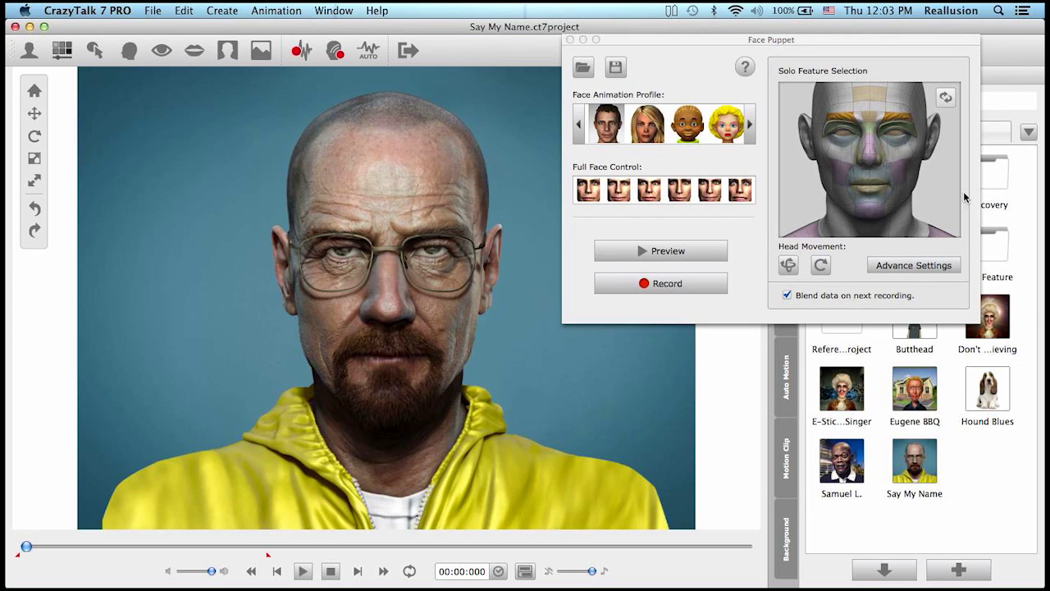
Swap the solo feature to the jaw and preview the jaw puppeting.
click(946, 97)
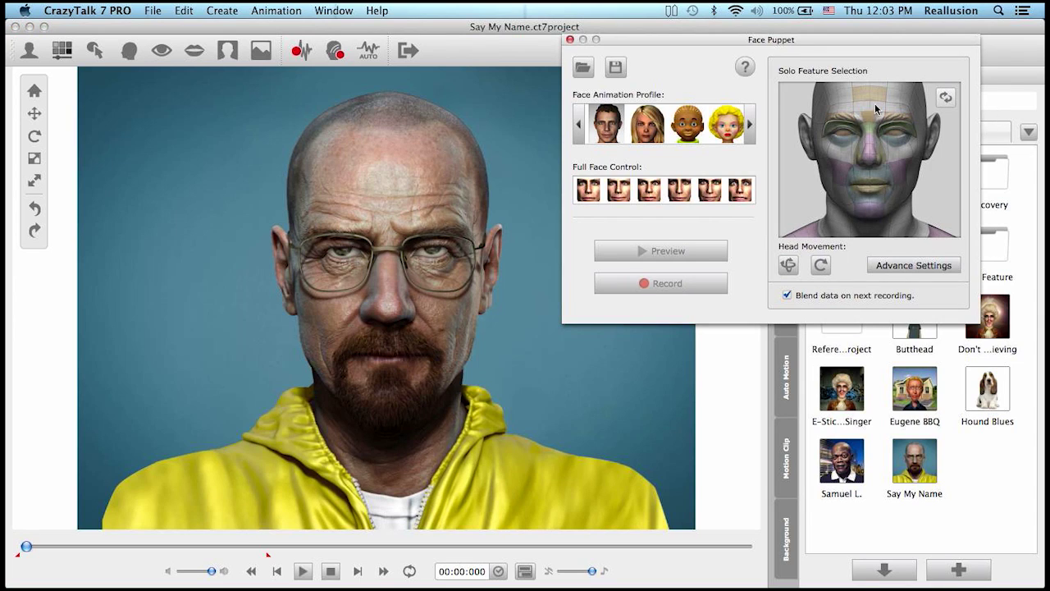
click(870, 209)
click(673, 253)
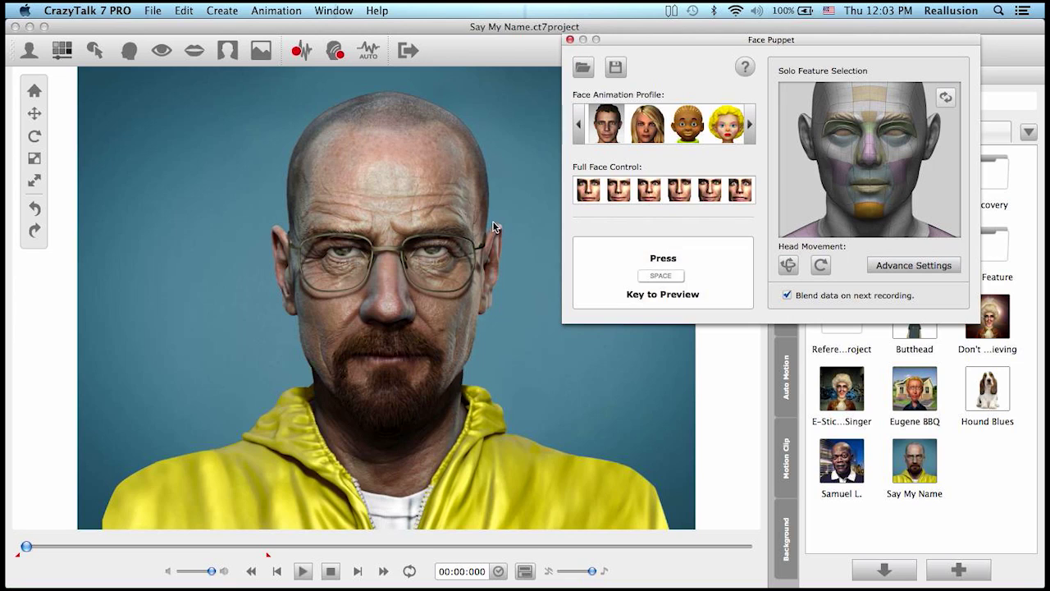
key(space)
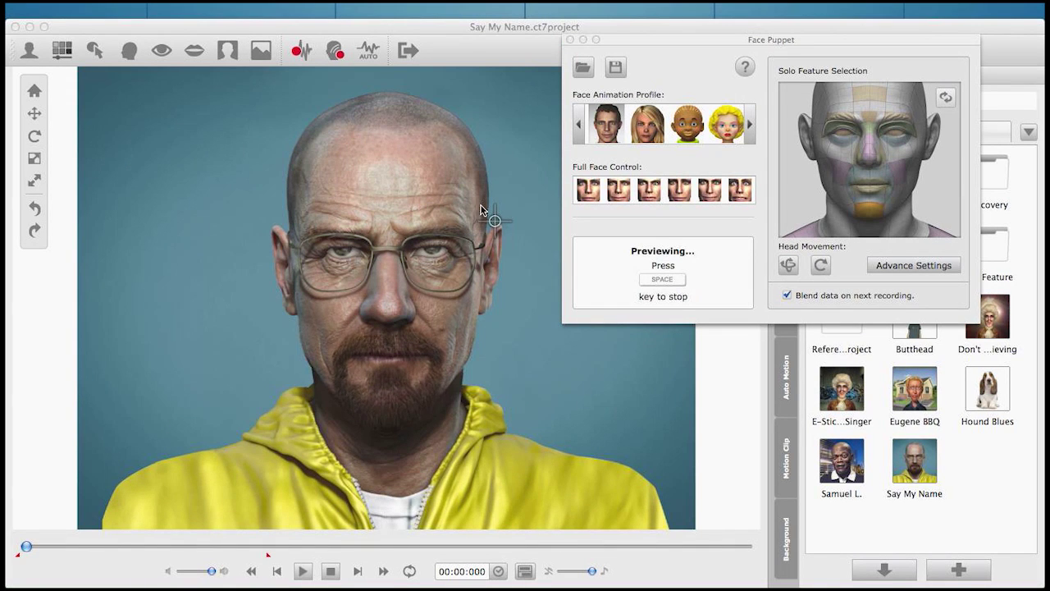
key(space)
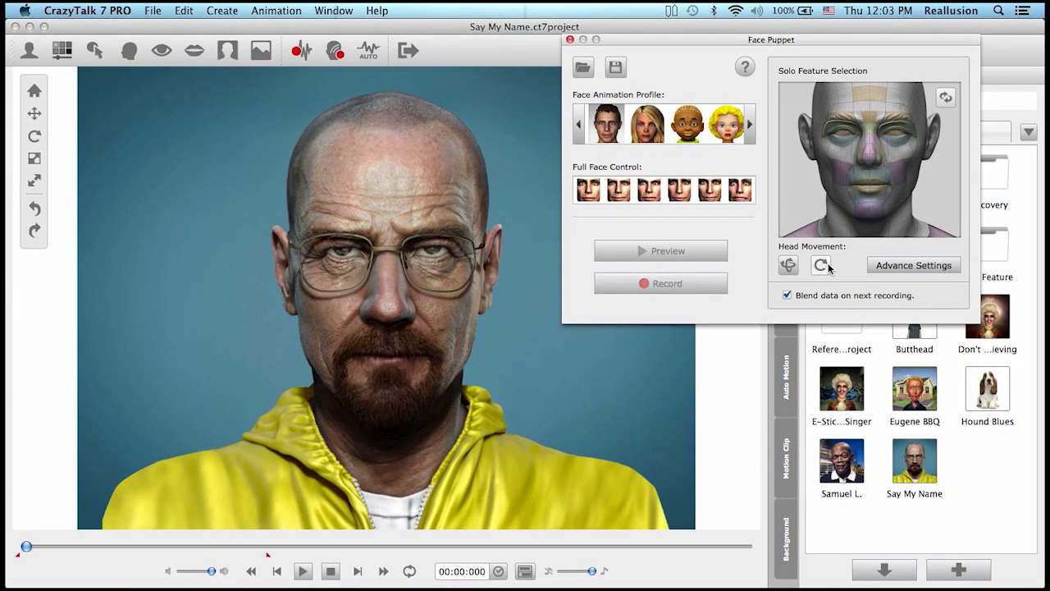
Add Head Movement to the jaw puppeting, preview it, then close the Face Puppet panel.
click(790, 265)
click(678, 254)
key(space)
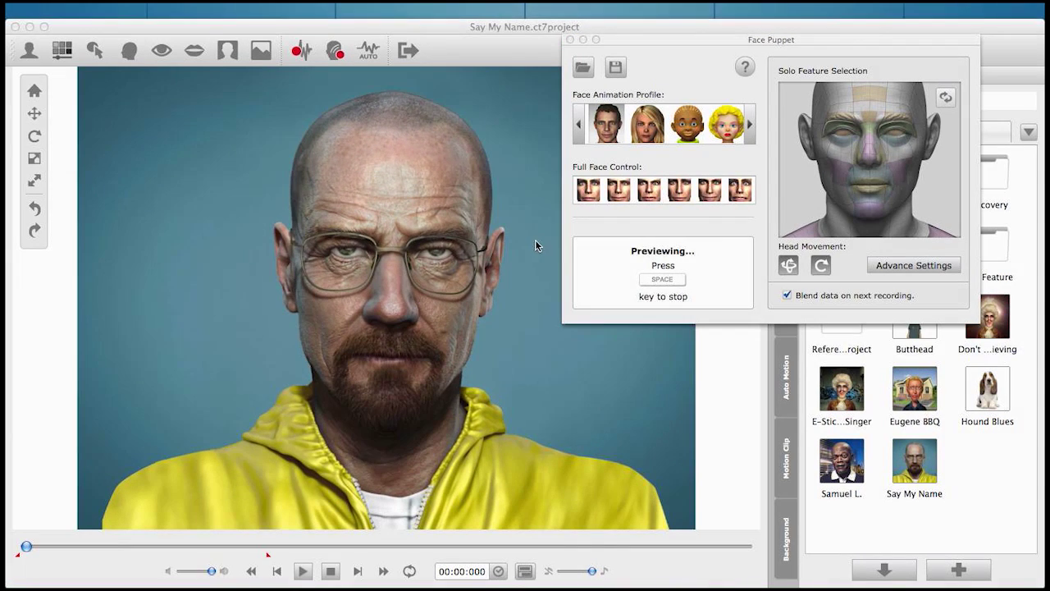
key(space)
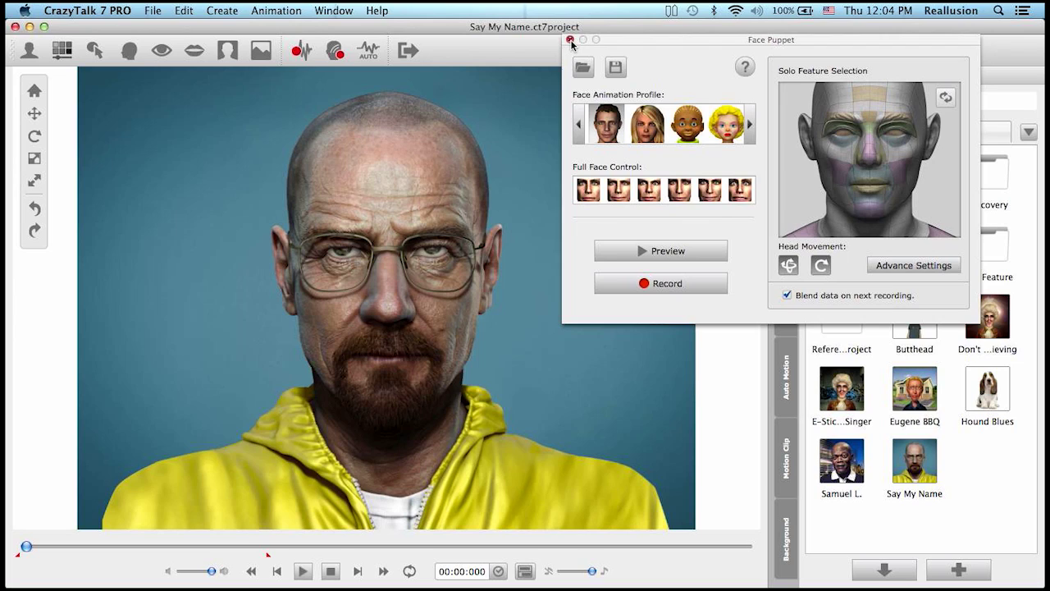
click(570, 39)
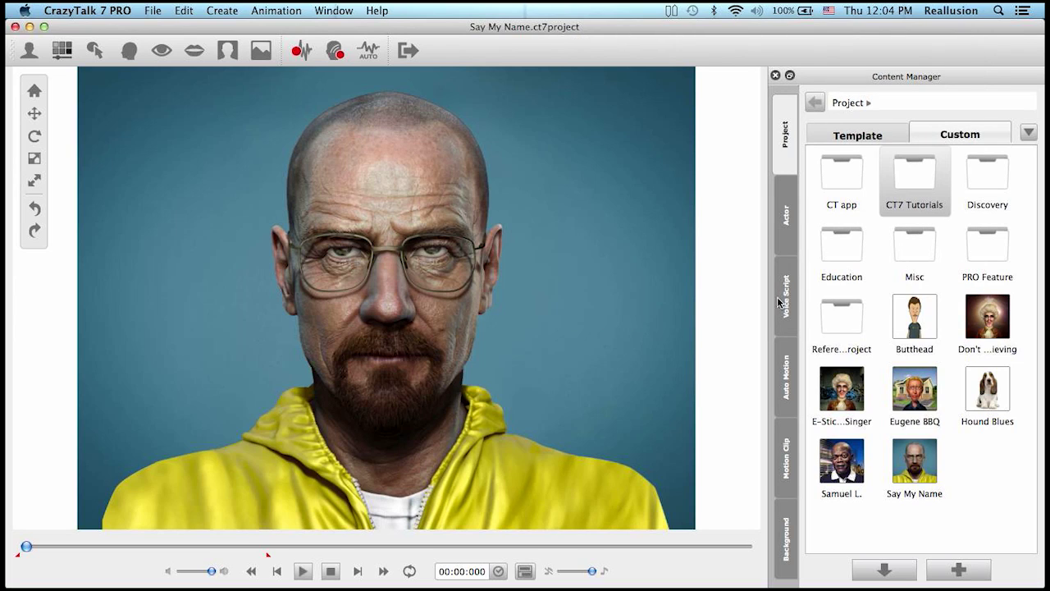
Show the Motion Clip library, select Im the Cook, and open the Timeline.
click(790, 465)
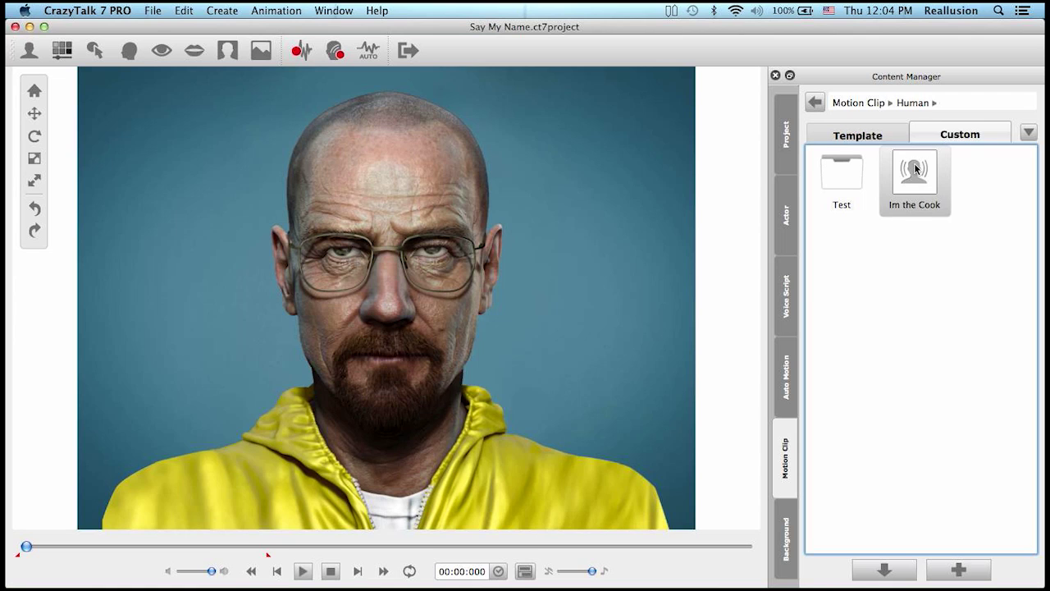
click(921, 189)
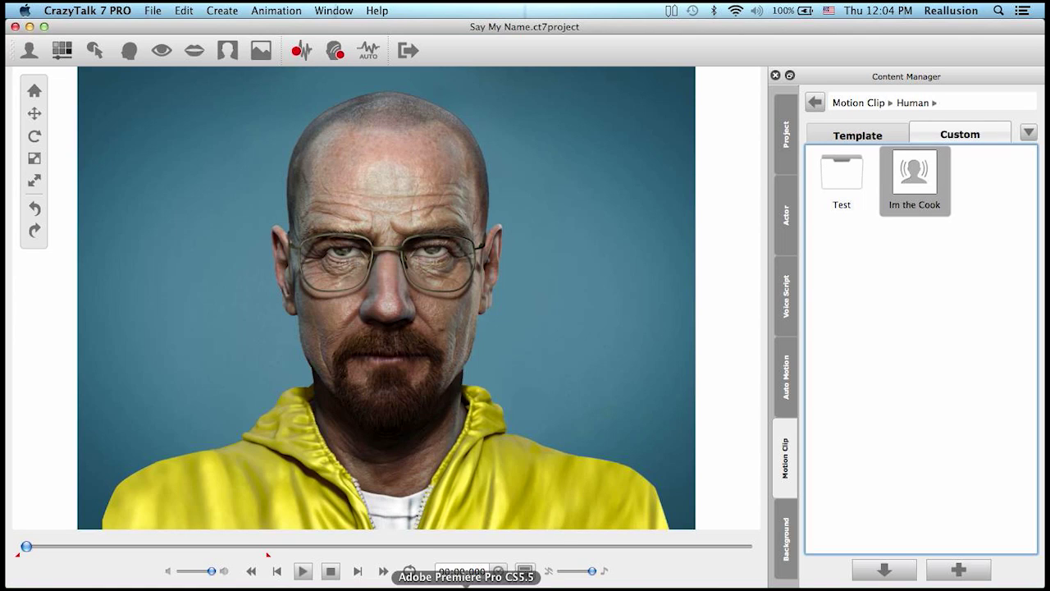
click(525, 571)
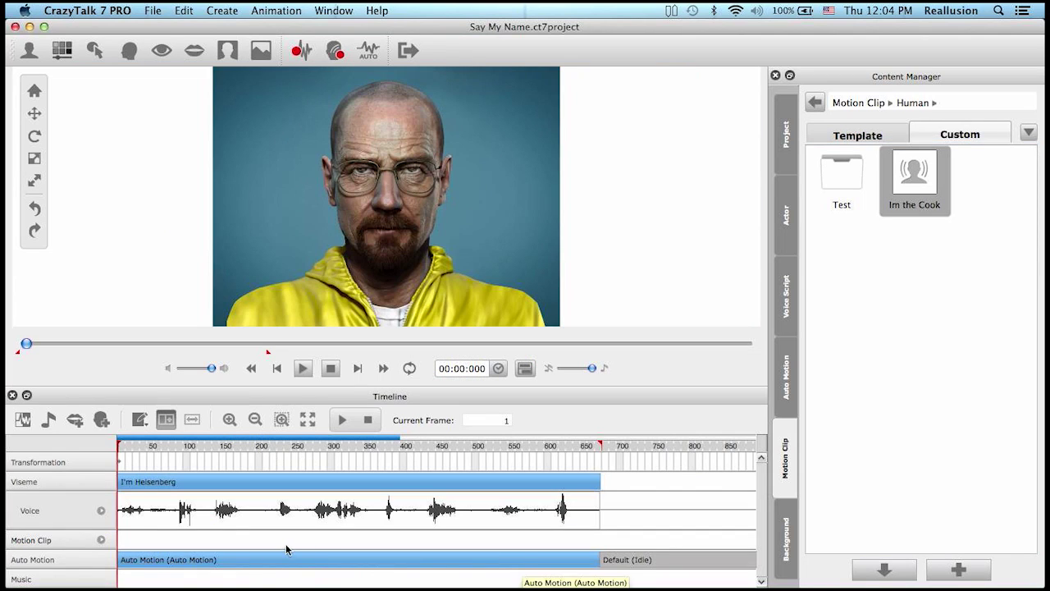
click(177, 564)
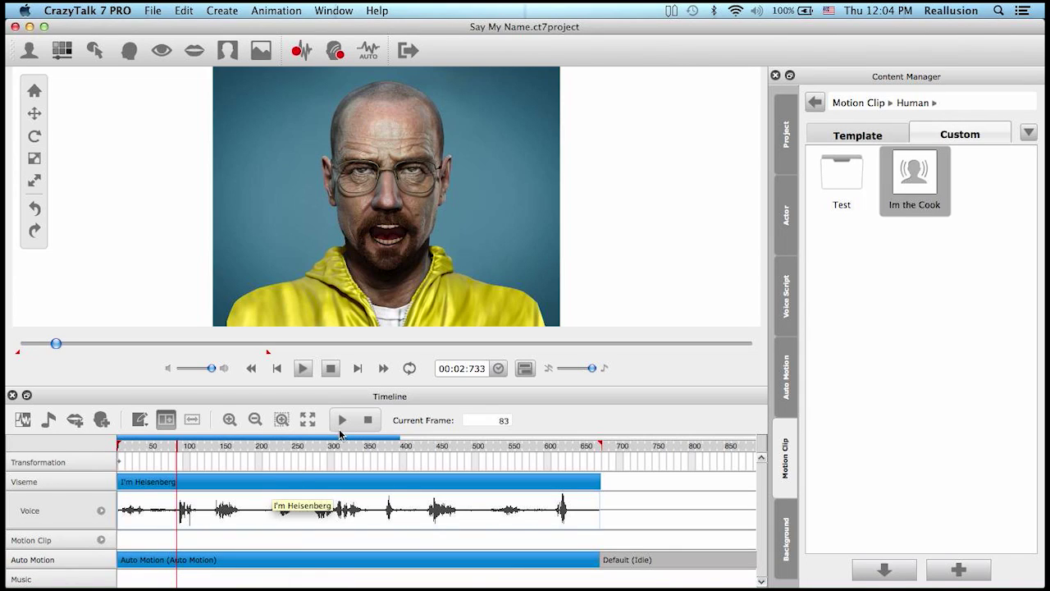
click(368, 420)
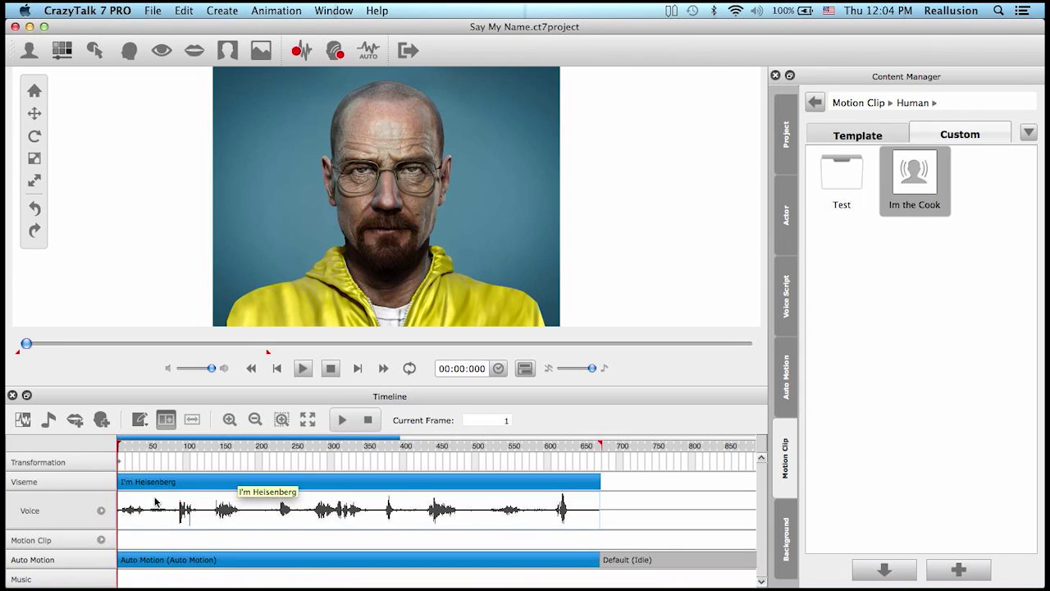
click(101, 510)
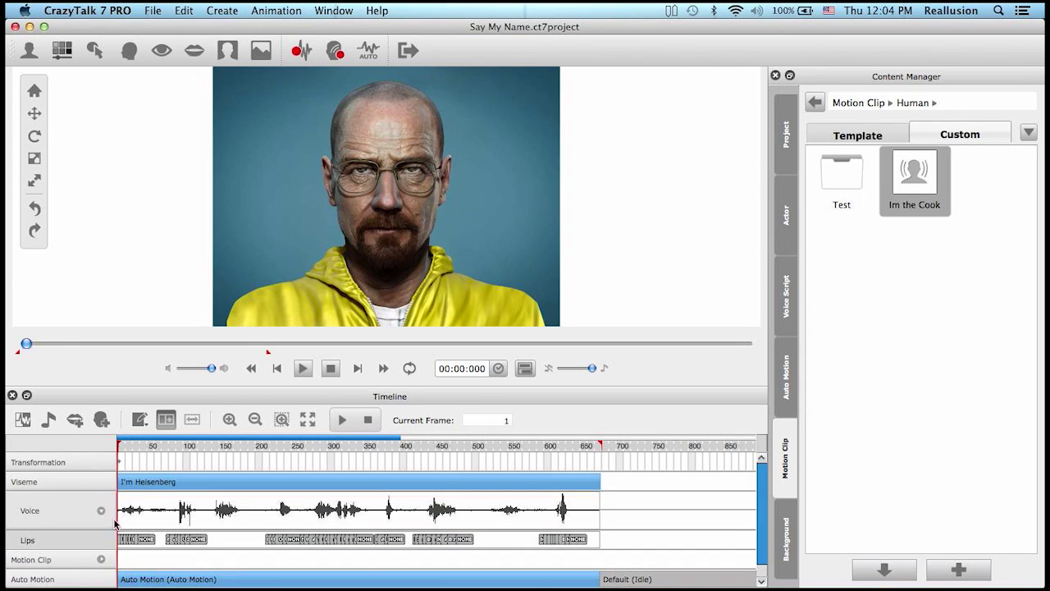
click(231, 419)
click(230, 419)
click(231, 419)
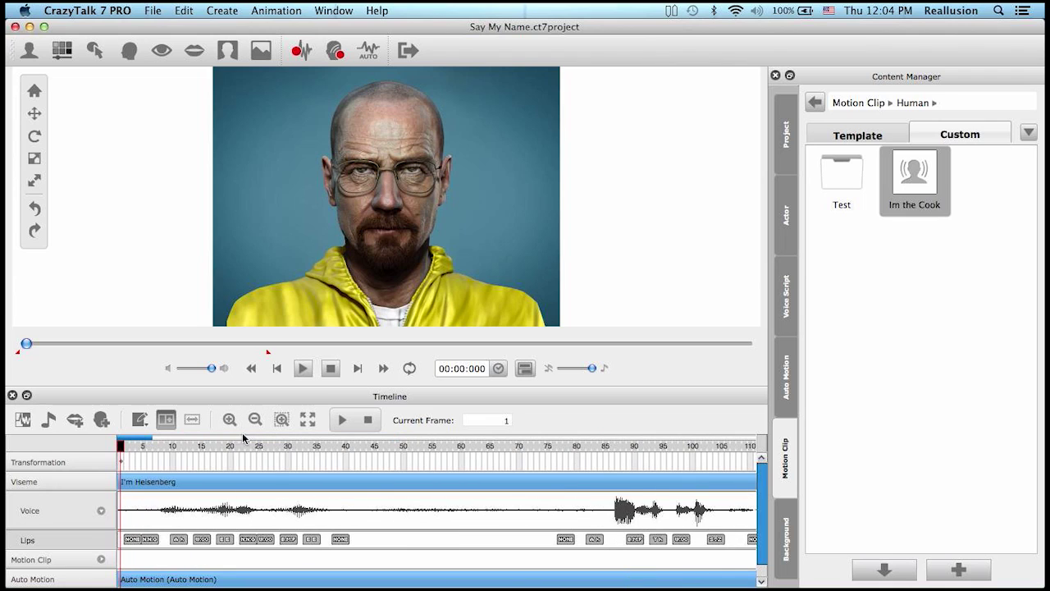
double_click(310, 539)
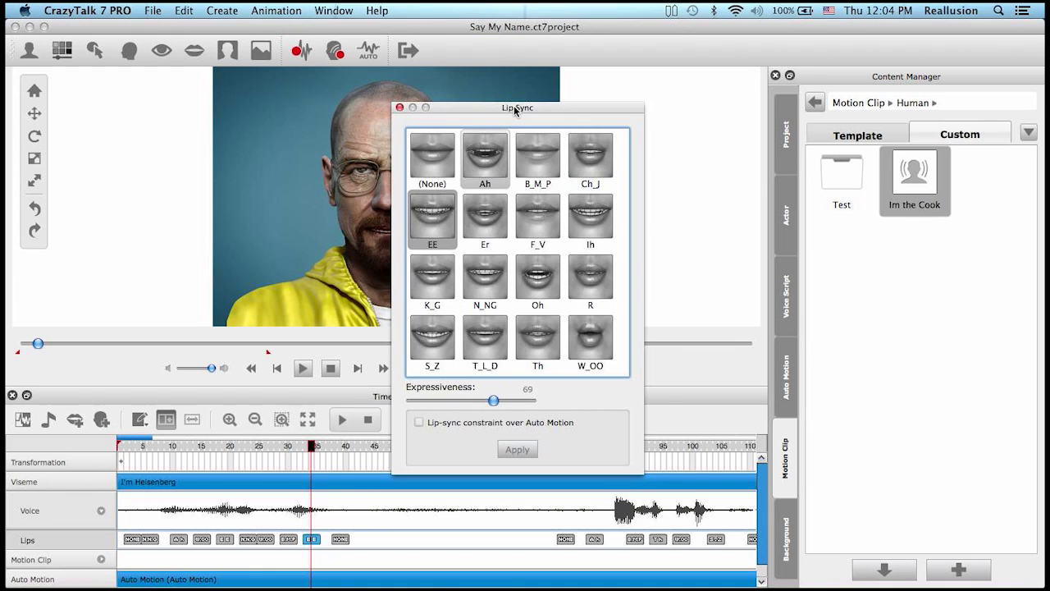
drag(516, 110, 624, 76)
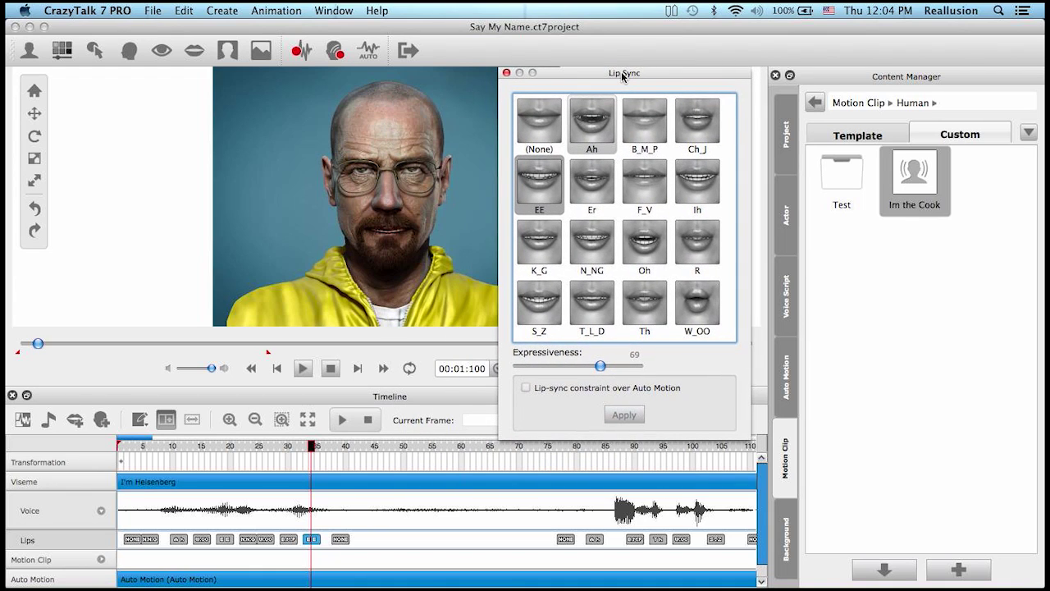
click(506, 73)
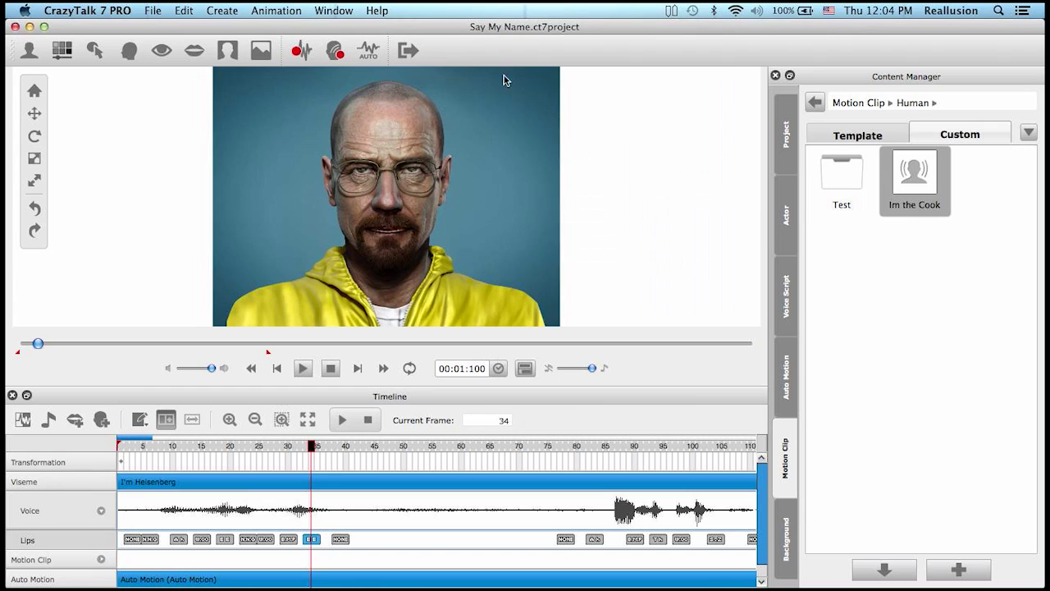
click(102, 512)
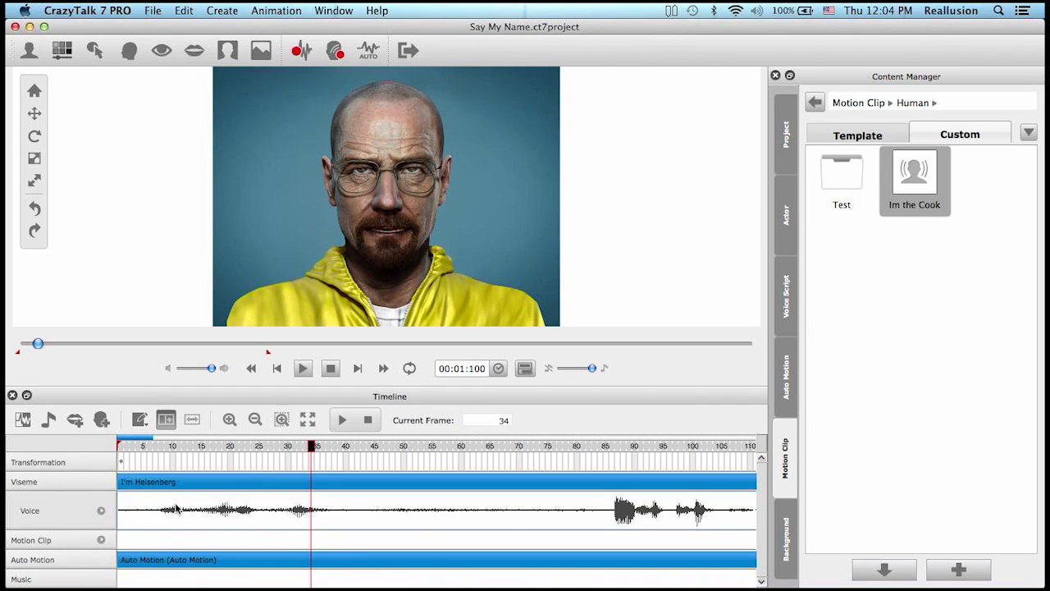
click(367, 421)
click(255, 420)
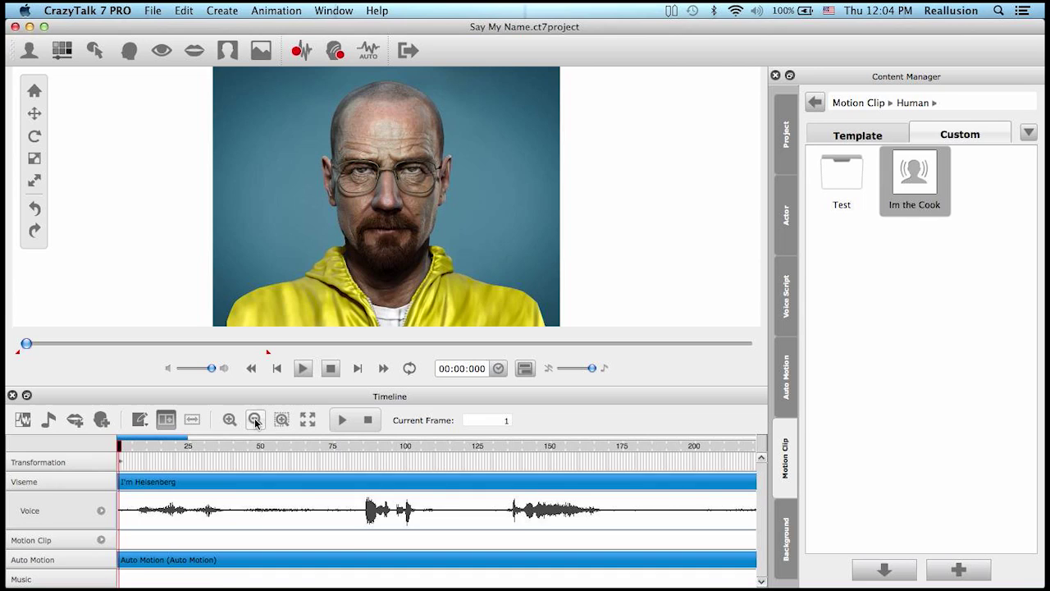
click(255, 420)
click(255, 420)
click(922, 187)
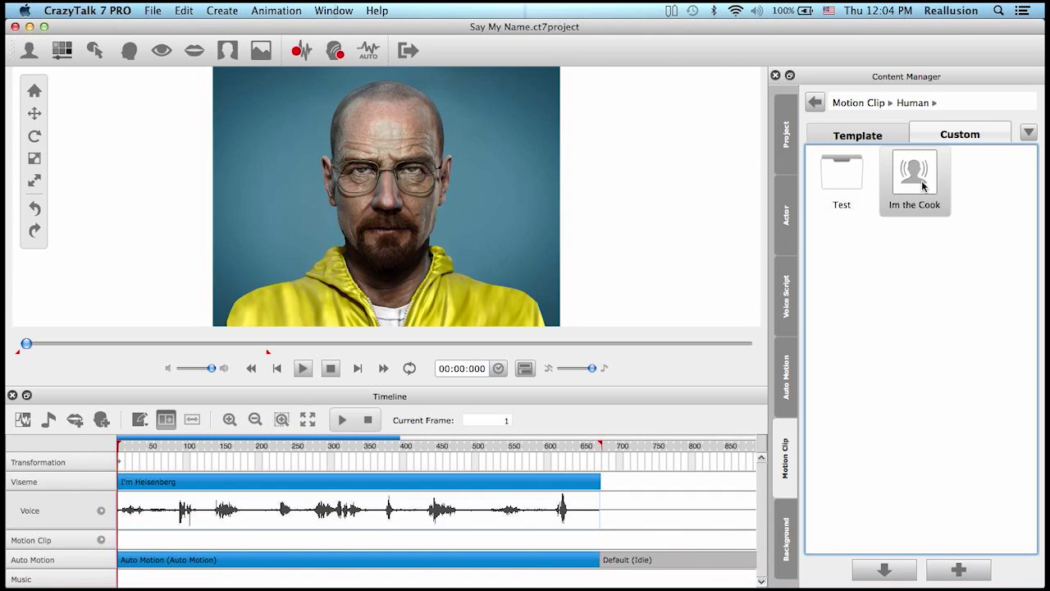
Place Im the Cook at the start of the Motion Clip track, test playback, and adjust its strength.
drag(921, 174, 131, 539)
click(343, 419)
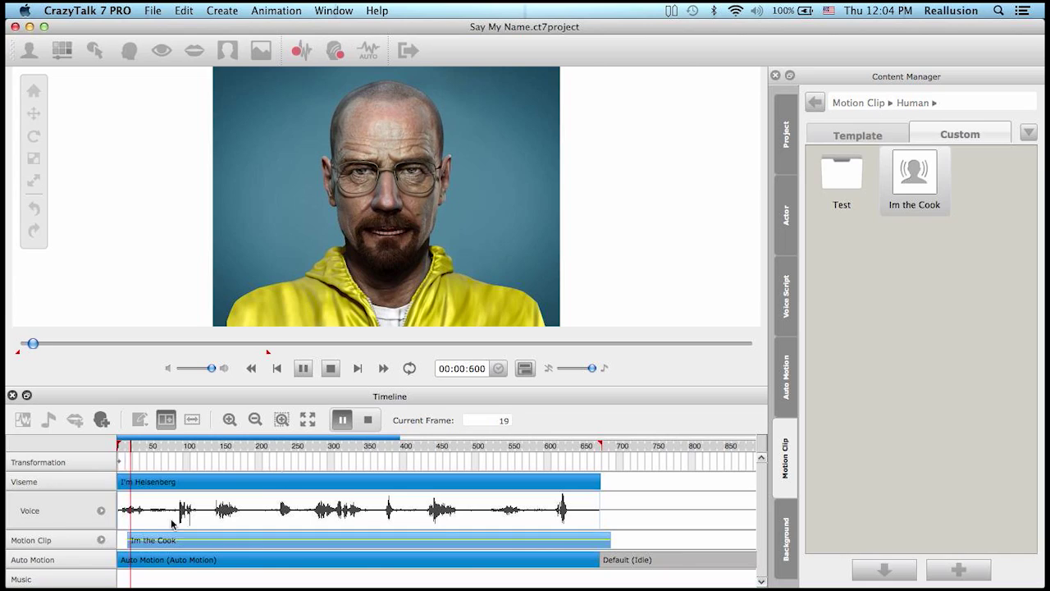
click(342, 419)
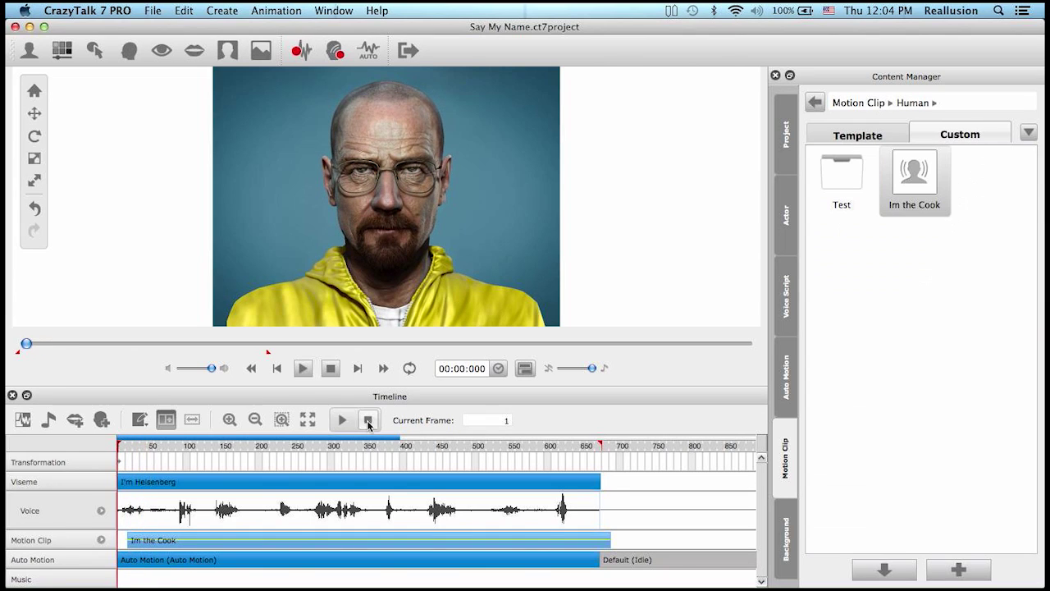
click(341, 539)
drag(341, 540, 325, 541)
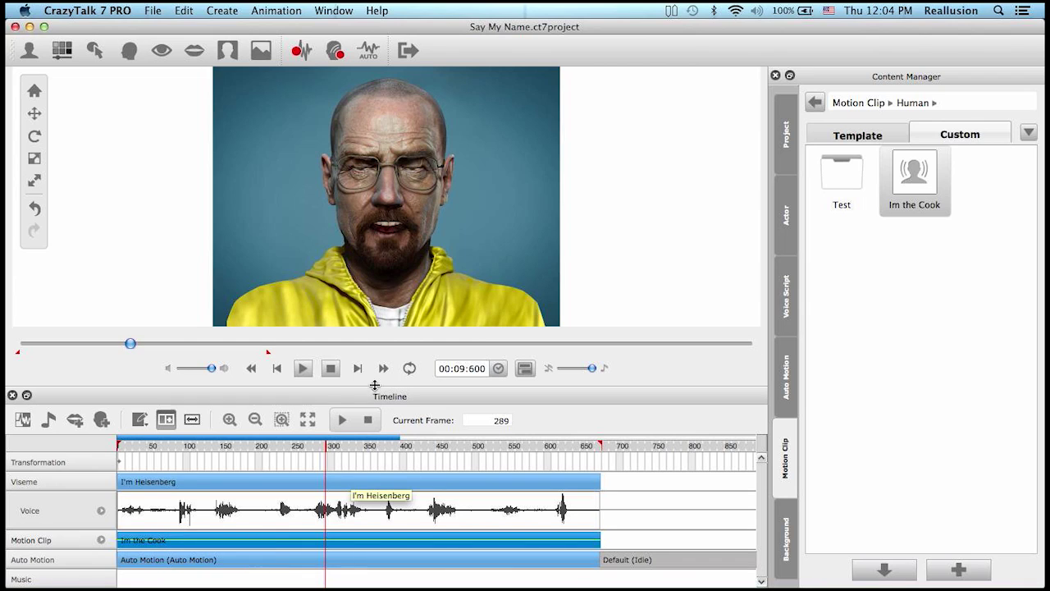
click(367, 419)
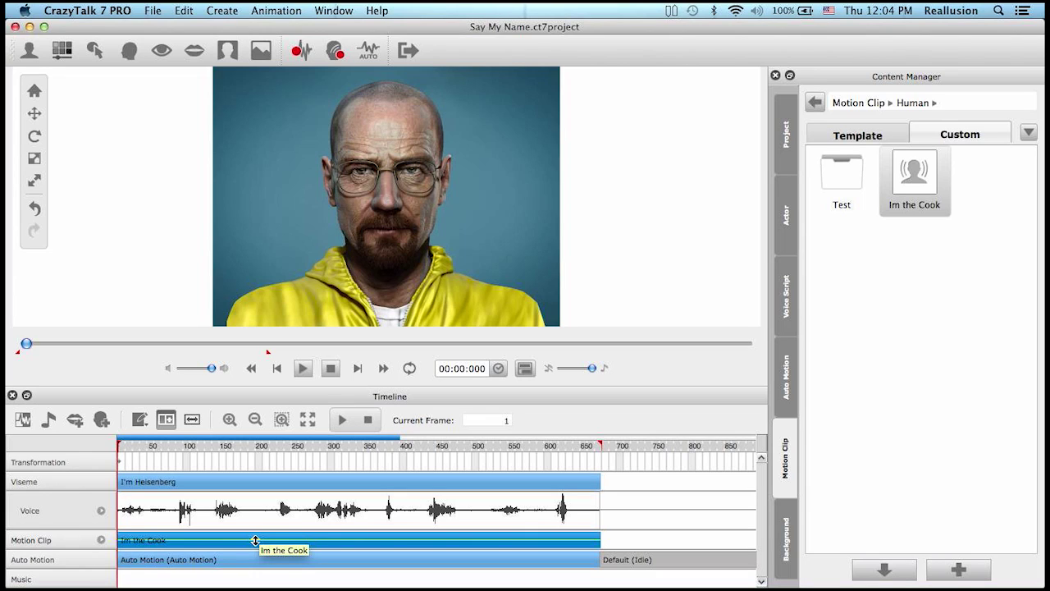
mouse_move(255, 541)
mouse_down()
mouse_move(256, 513)
mouse_move(247, 572)
mouse_move(254, 541)
mouse_up()
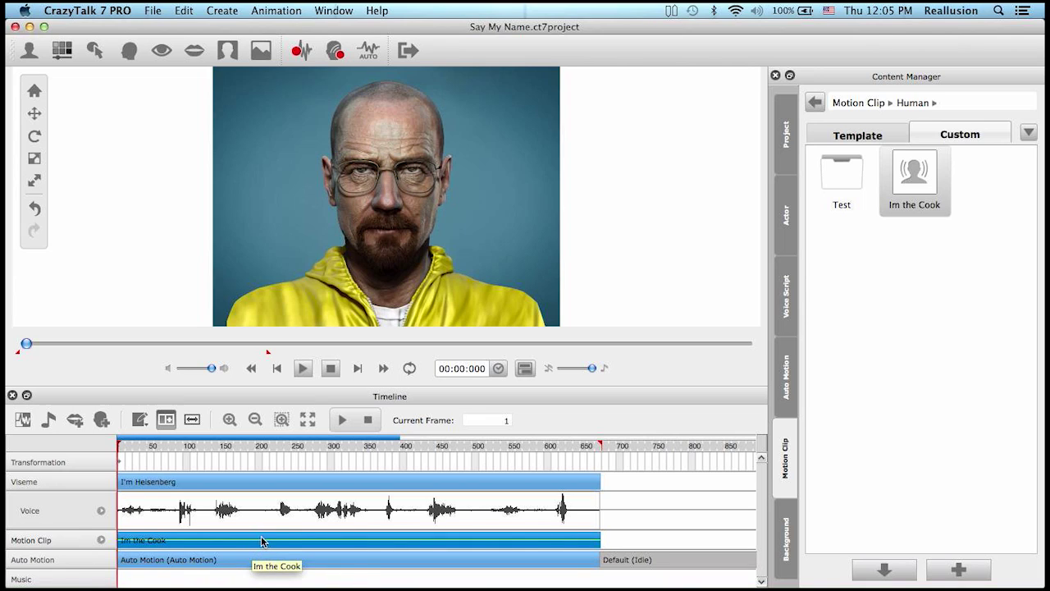
Open the clip's Strength dialog, hide the Timeline, and raise Im the Cook's strength to 100.
right_click(245, 540)
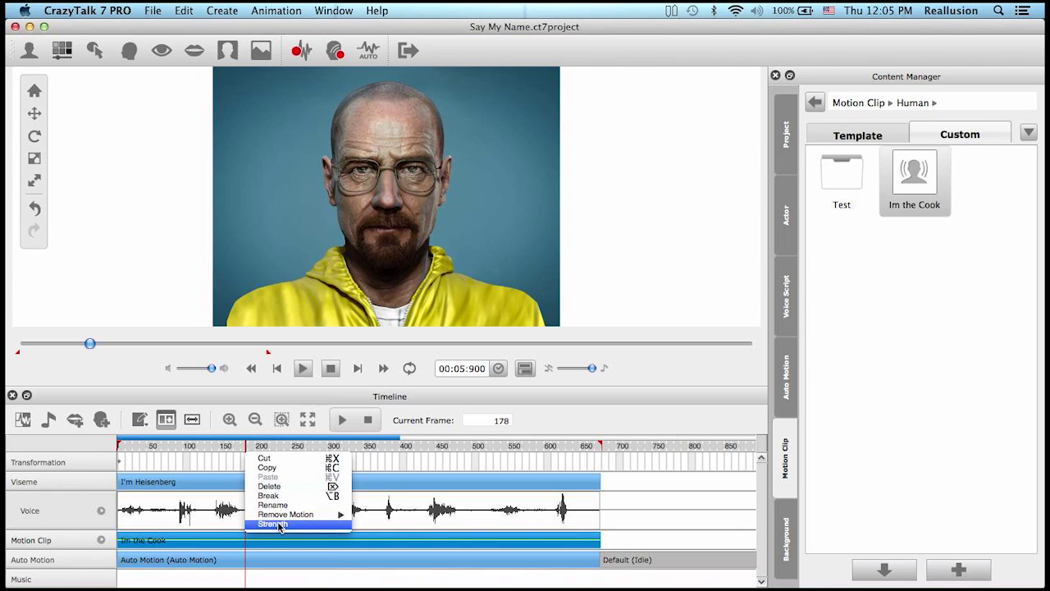
click(279, 526)
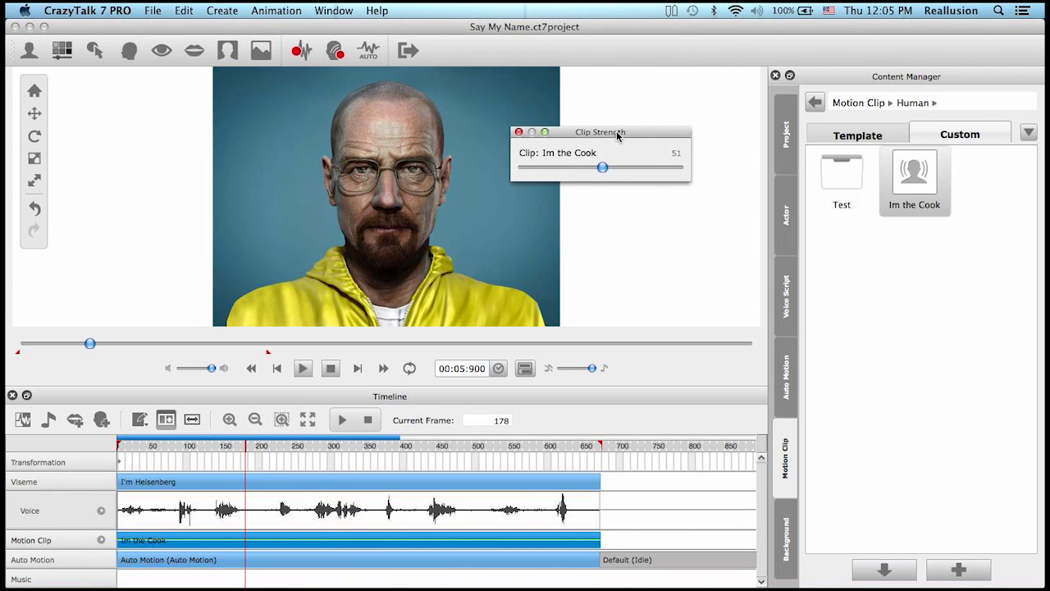
drag(623, 131, 676, 130)
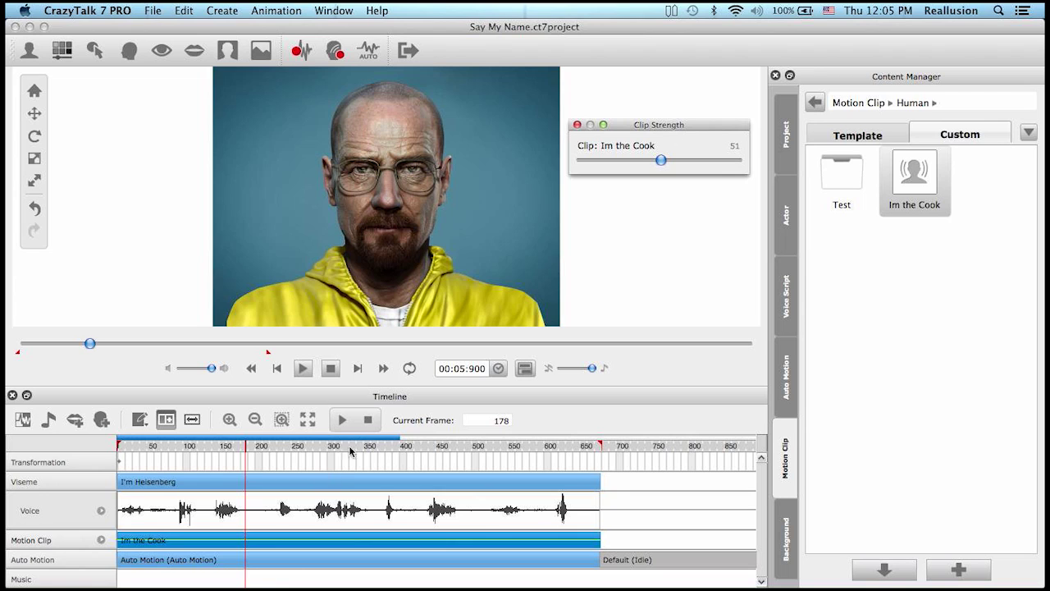
click(367, 420)
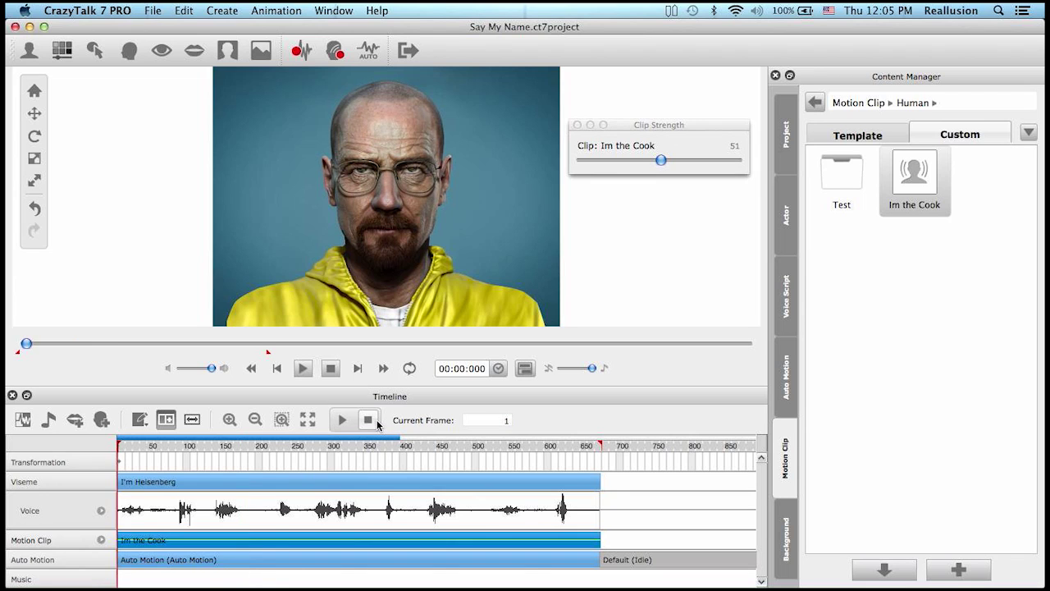
click(12, 396)
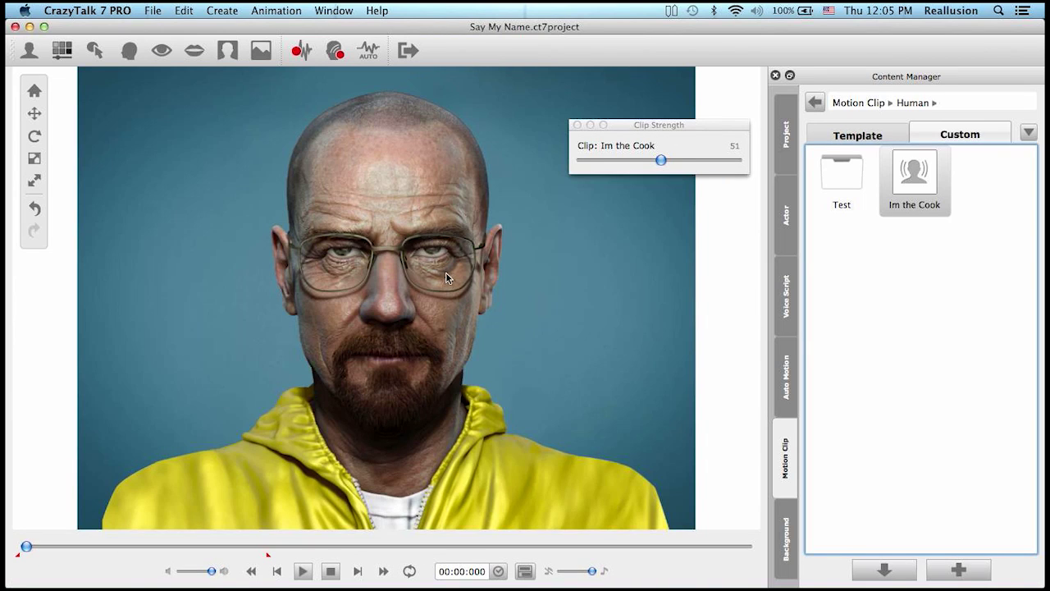
drag(698, 125, 692, 95)
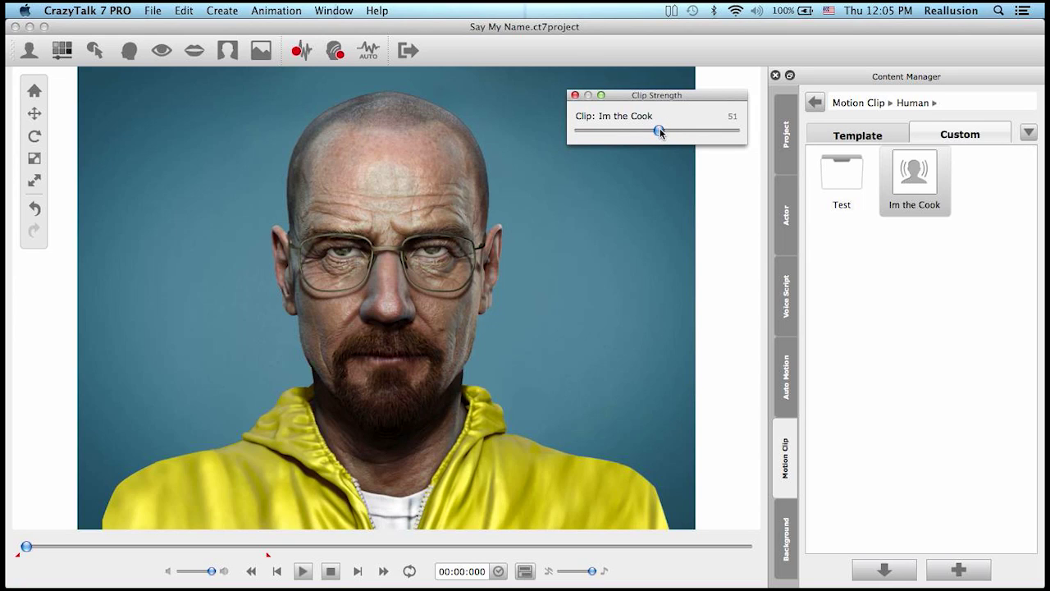
drag(662, 133, 734, 134)
click(731, 116)
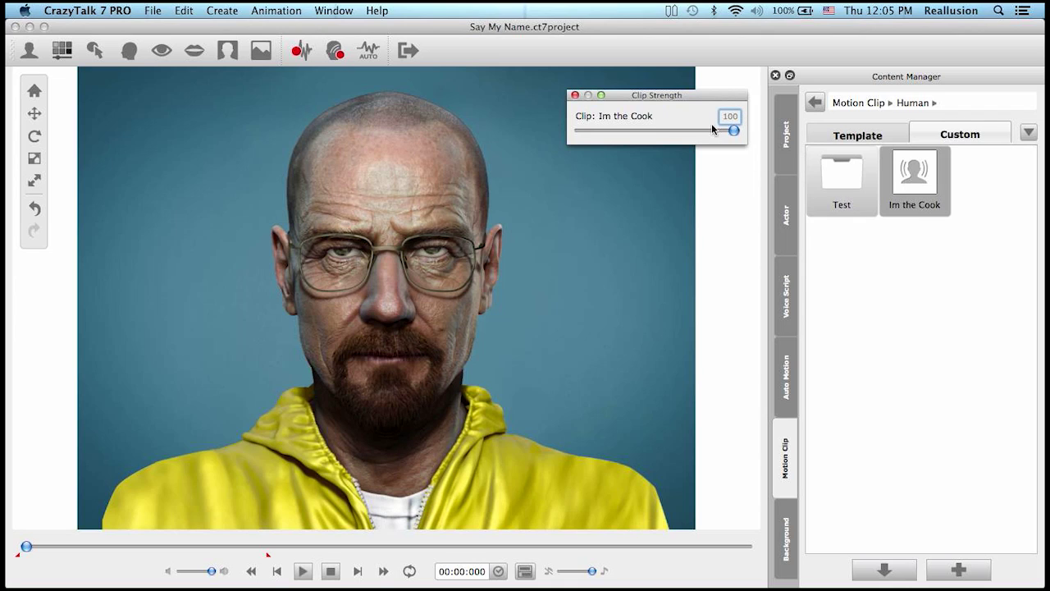
Play the full-strength animation, then stop and scrub to about 00:20 to inspect the smirk.
click(952, 266)
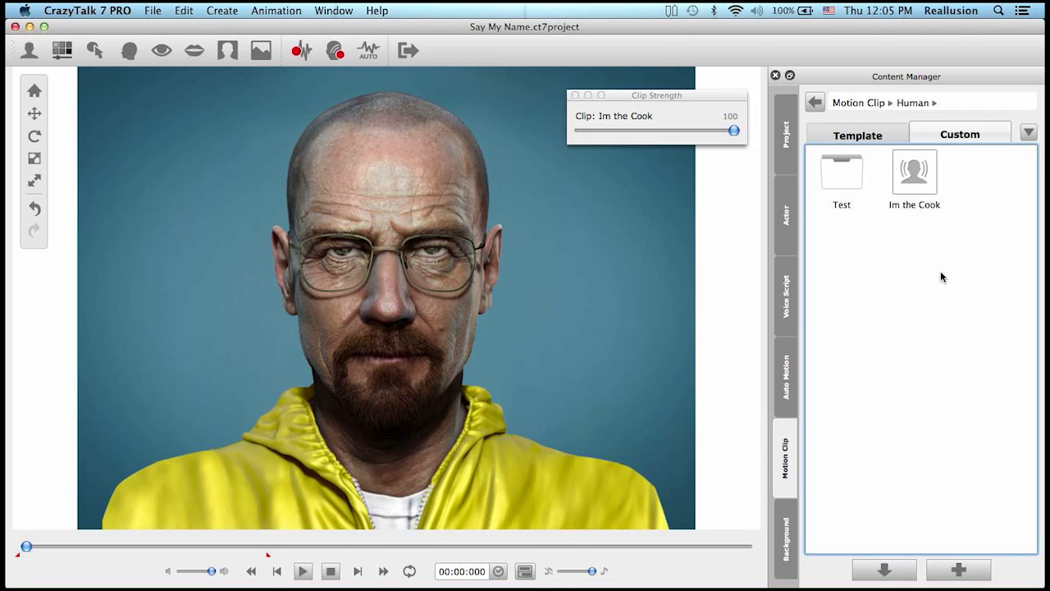
click(304, 572)
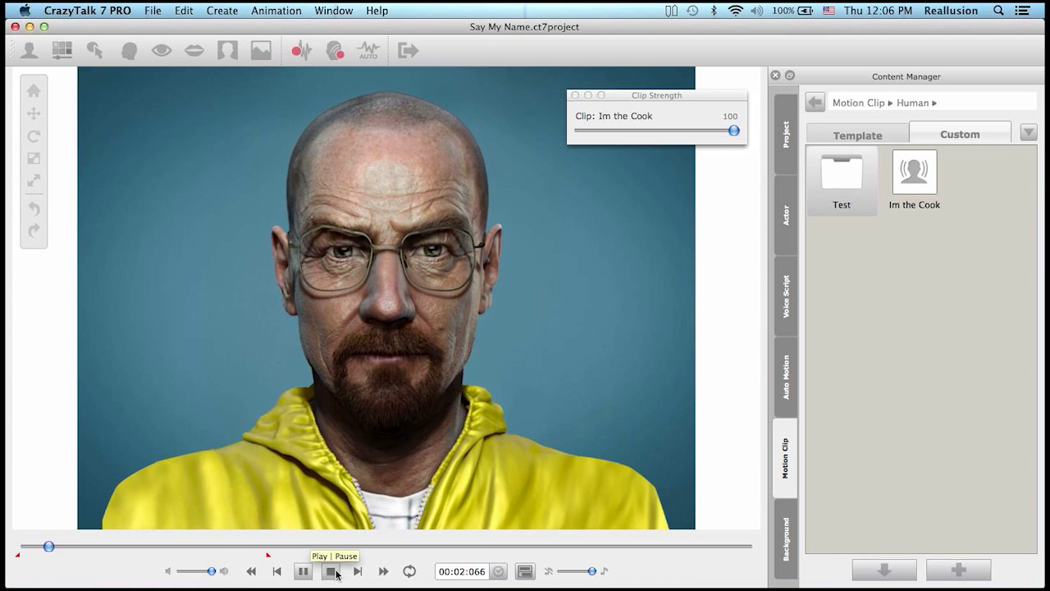
click(330, 572)
click(253, 546)
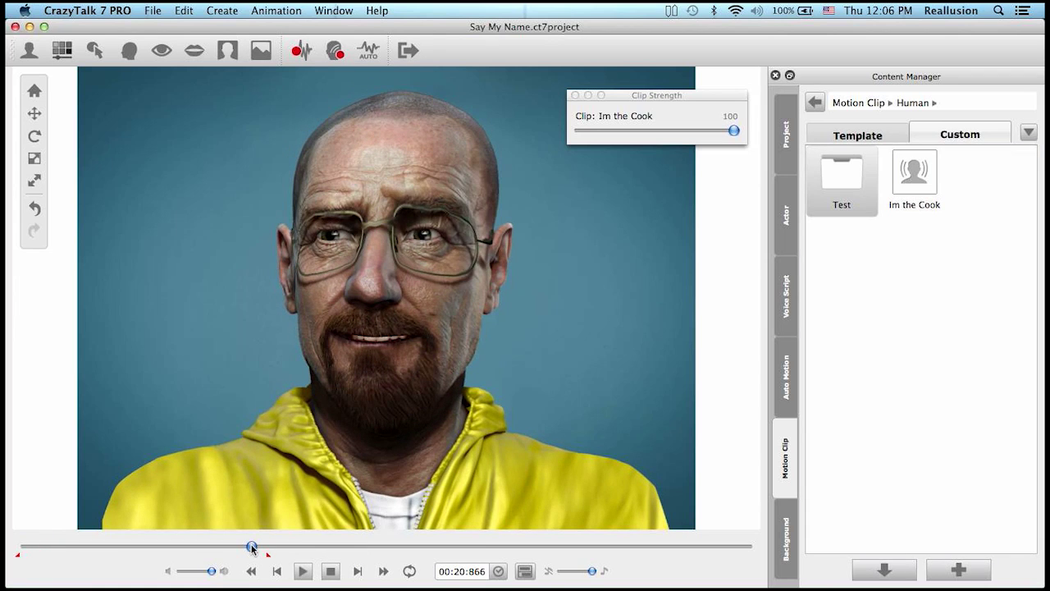
mouse_move(252, 548)
mouse_down()
mouse_move(235, 548)
mouse_move(252, 553)
mouse_up()
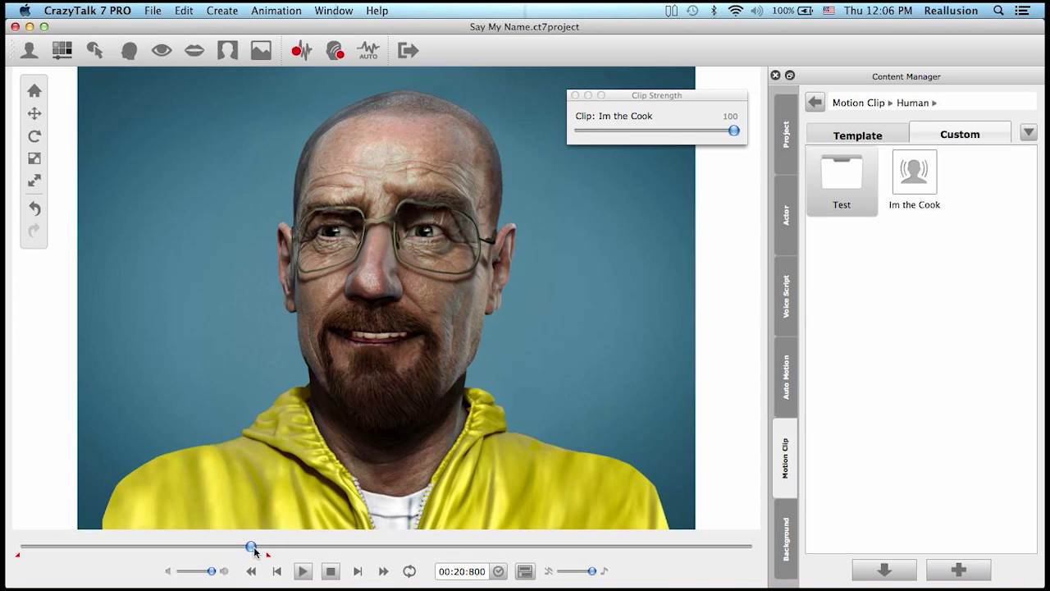
Lower the Im the Cook clip strength to 50 in the Clip Strength dialog.
click(330, 574)
click(641, 112)
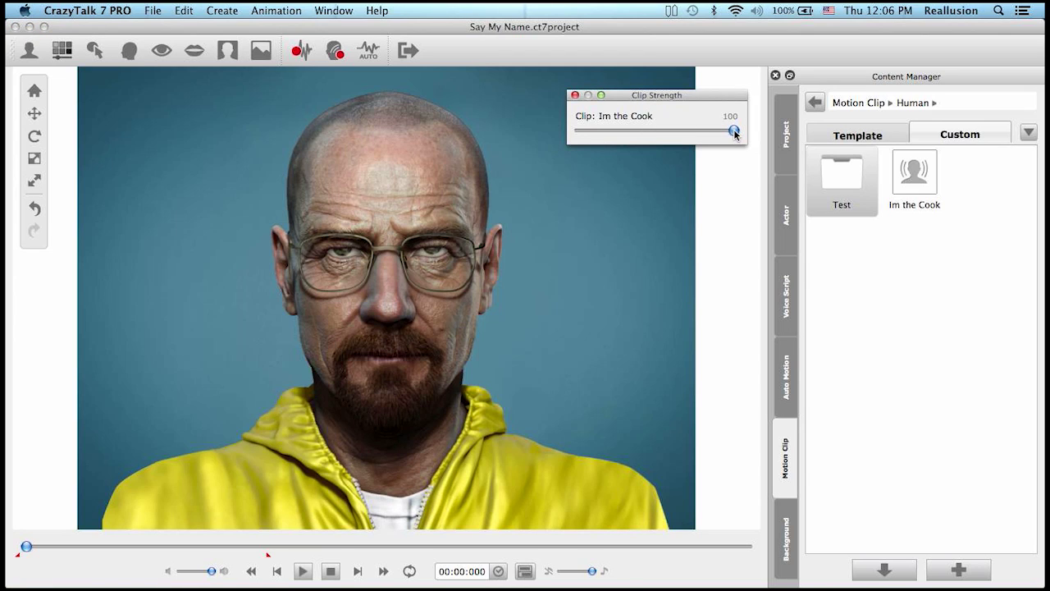
drag(736, 134, 669, 134)
click(732, 116)
Preview Walter White's animation at strength 50, then stop playback.
click(333, 574)
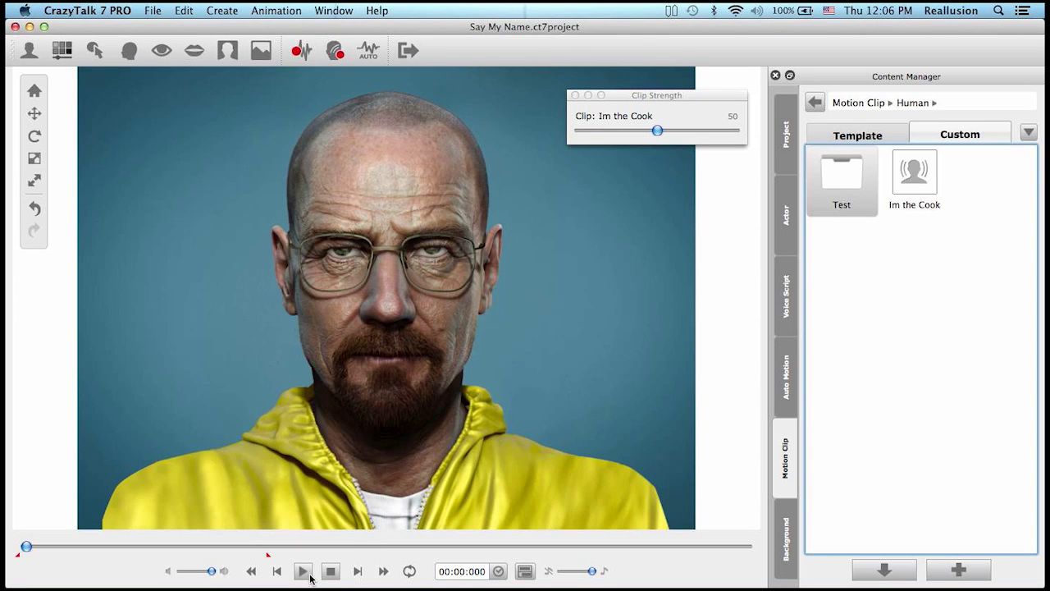
click(303, 572)
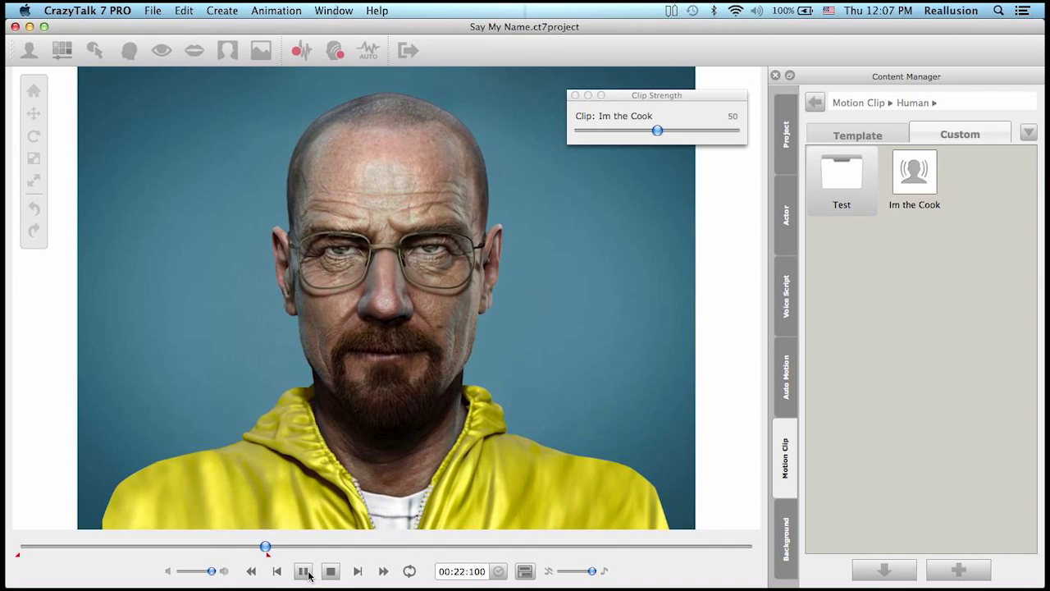
click(333, 571)
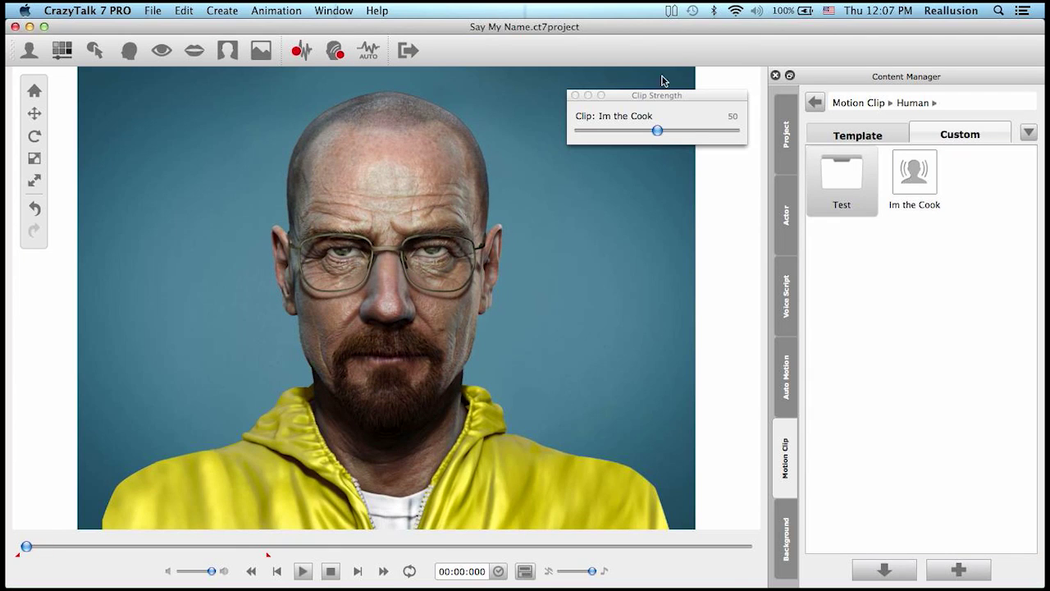
Replace Walter White on the stage with the Scientist actor from Template > 01_Model.
drag(695, 98, 684, 79)
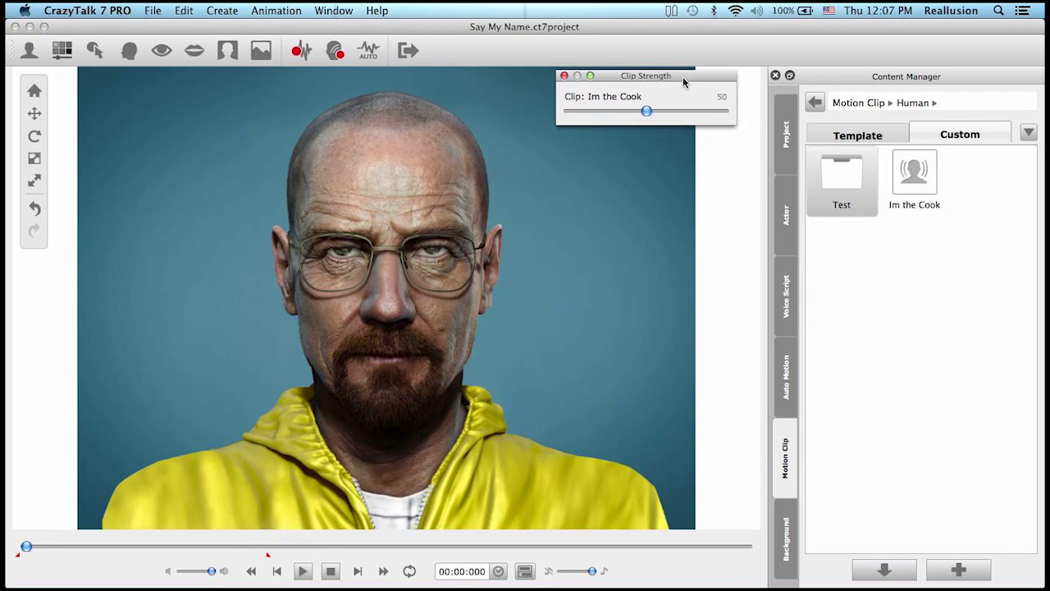
click(781, 220)
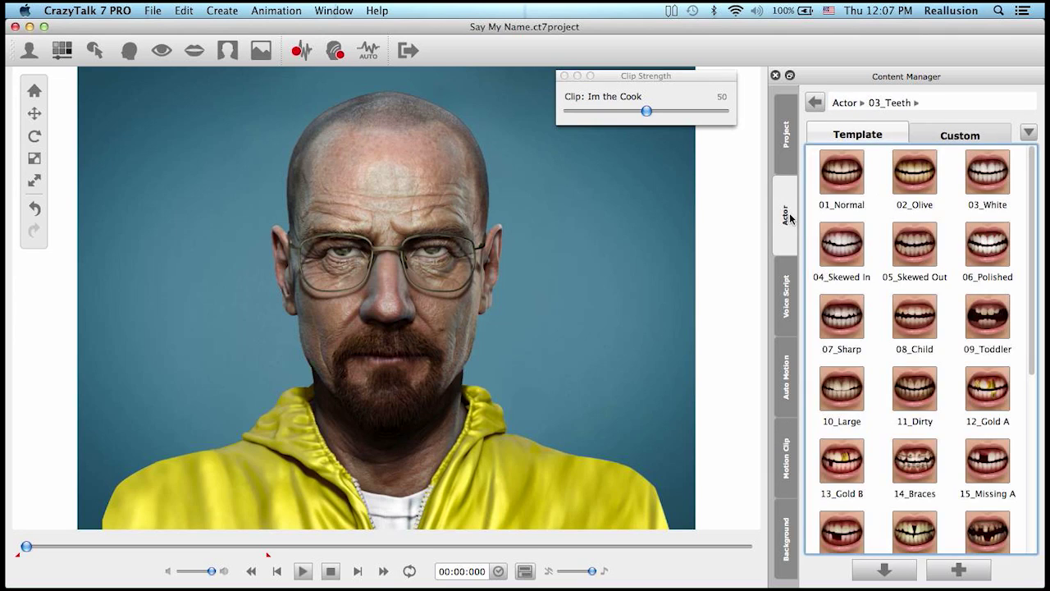
click(818, 104)
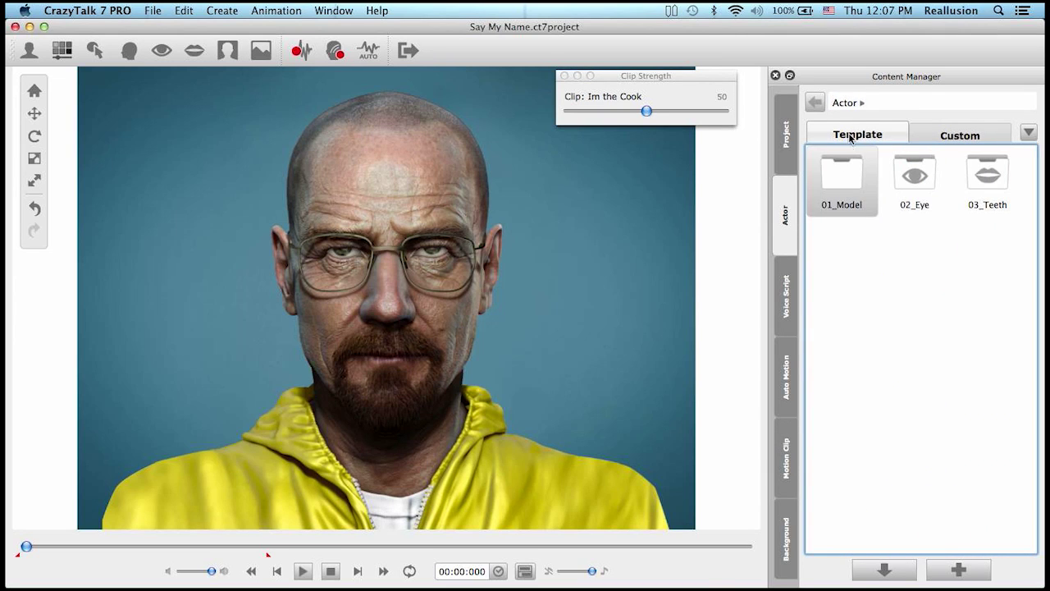
double_click(837, 175)
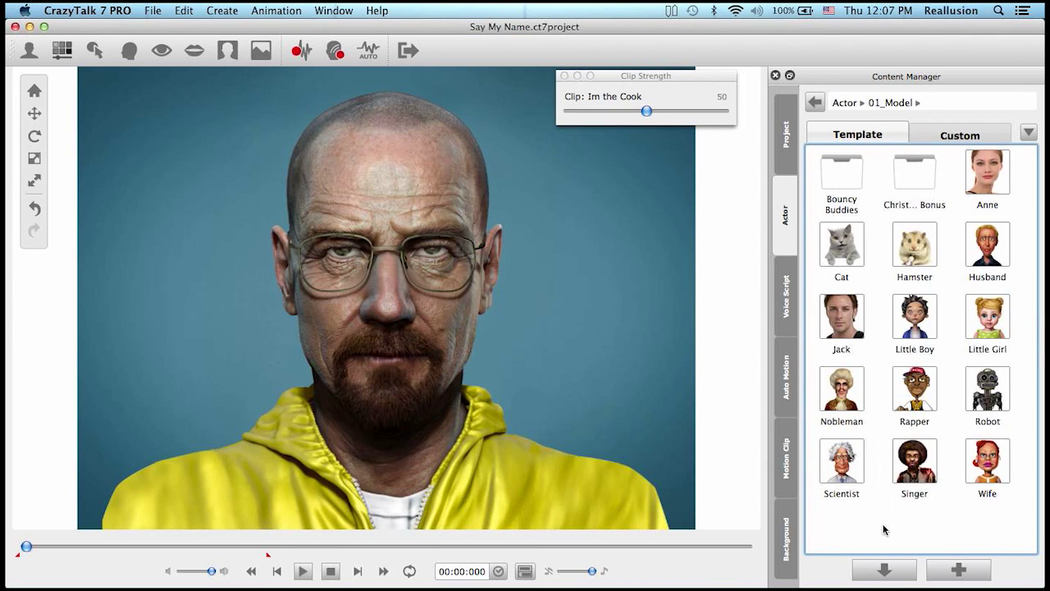
drag(849, 464, 401, 291)
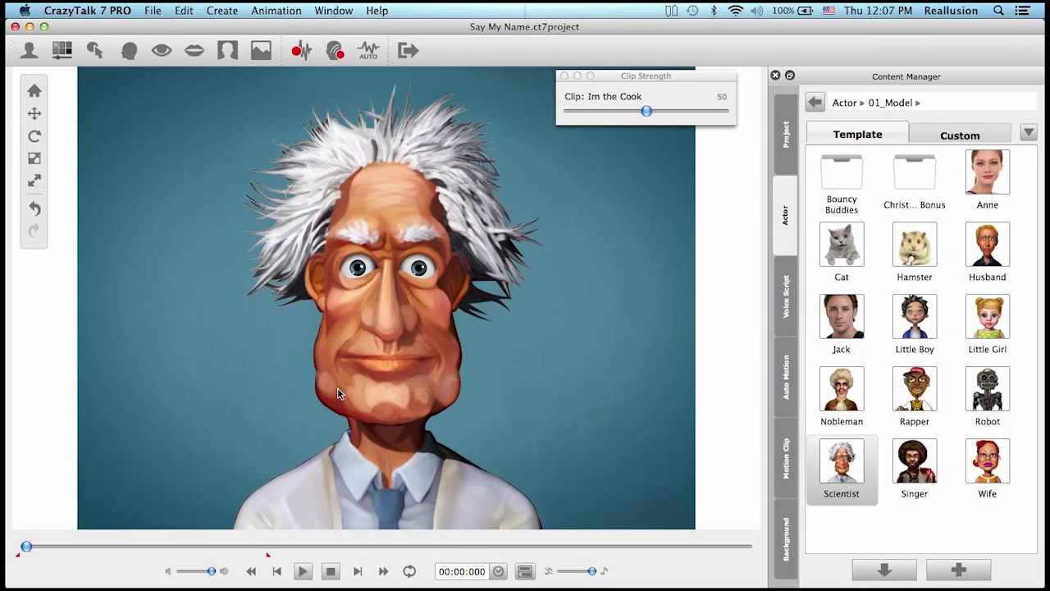
Raise the Im the Cook clip strength slider back to 100.
click(650, 92)
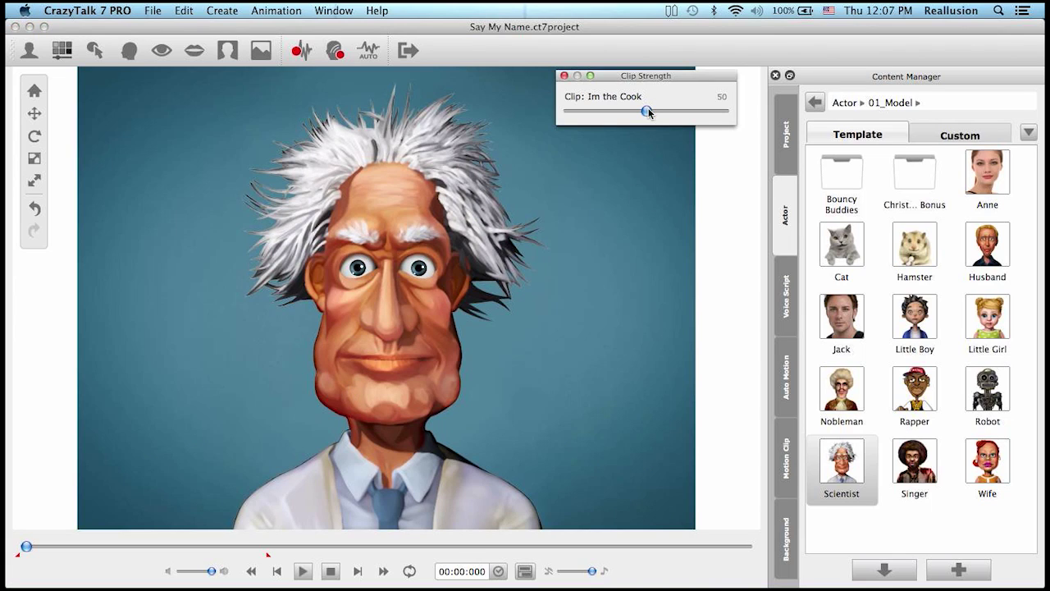
drag(648, 112, 733, 120)
click(345, 558)
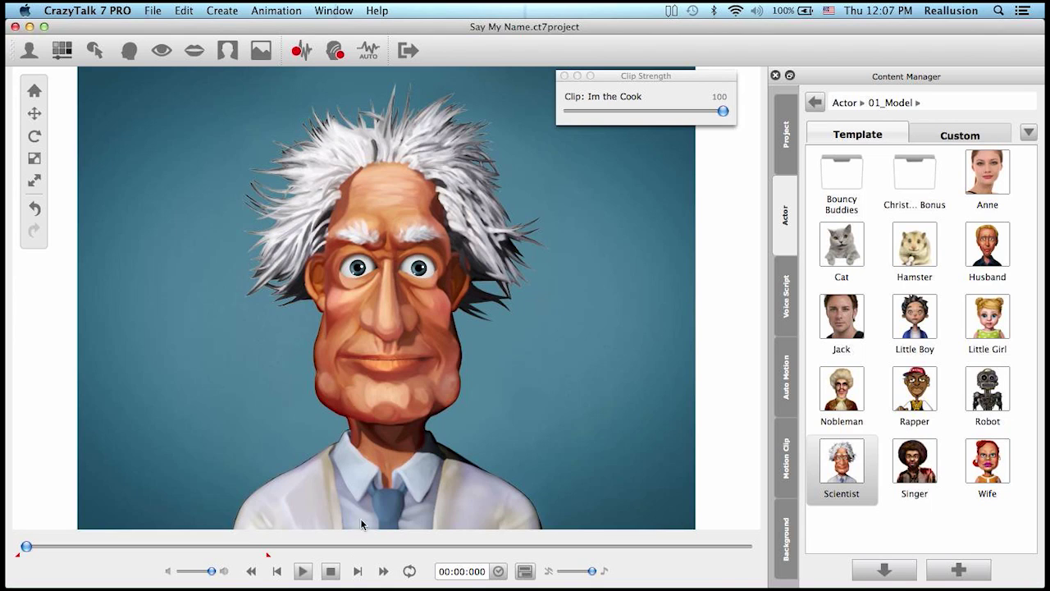
click(302, 572)
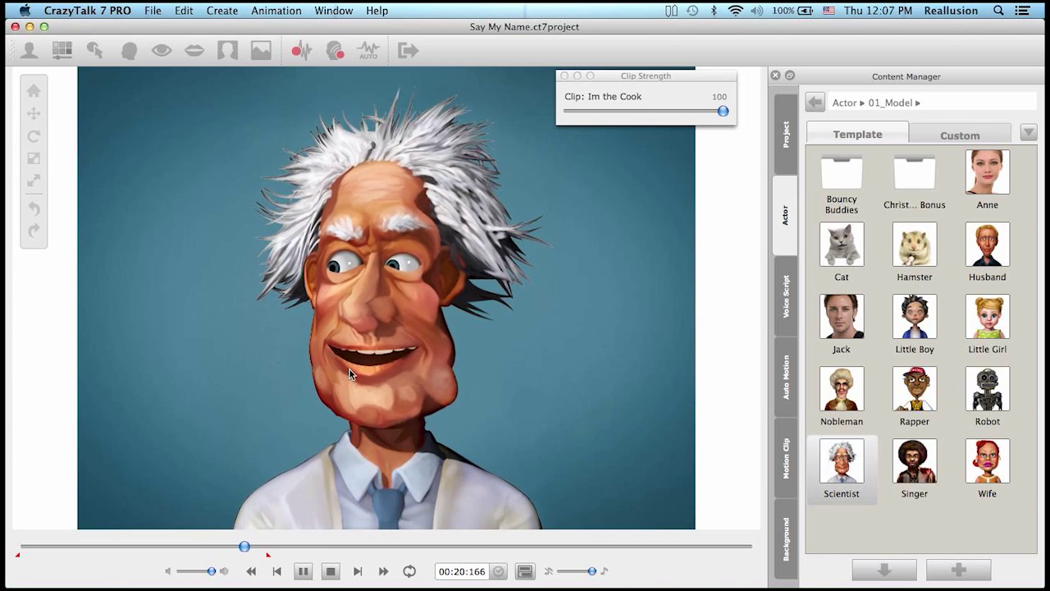
click(330, 567)
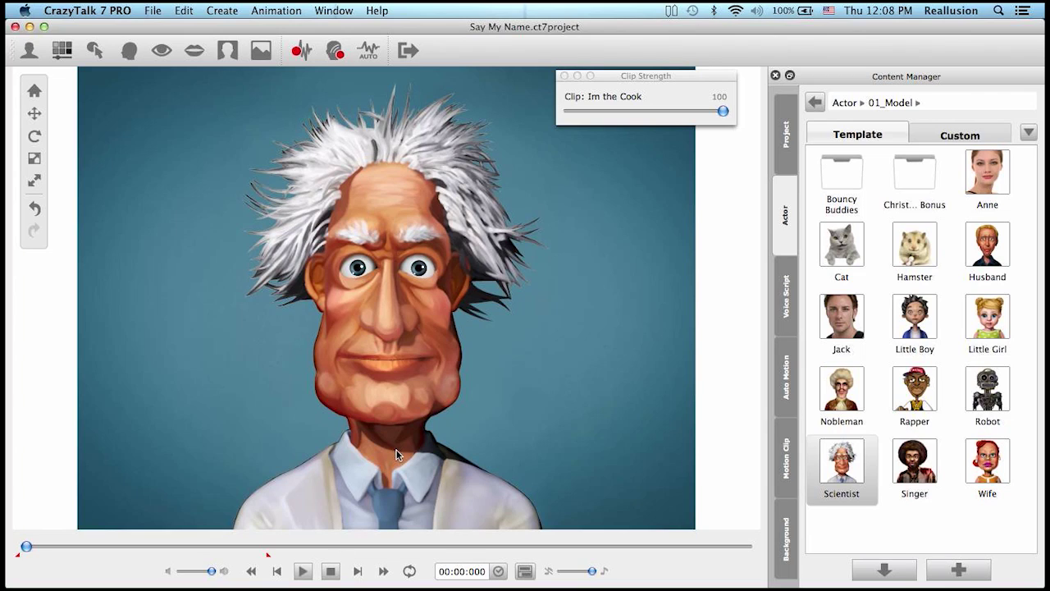
click(678, 78)
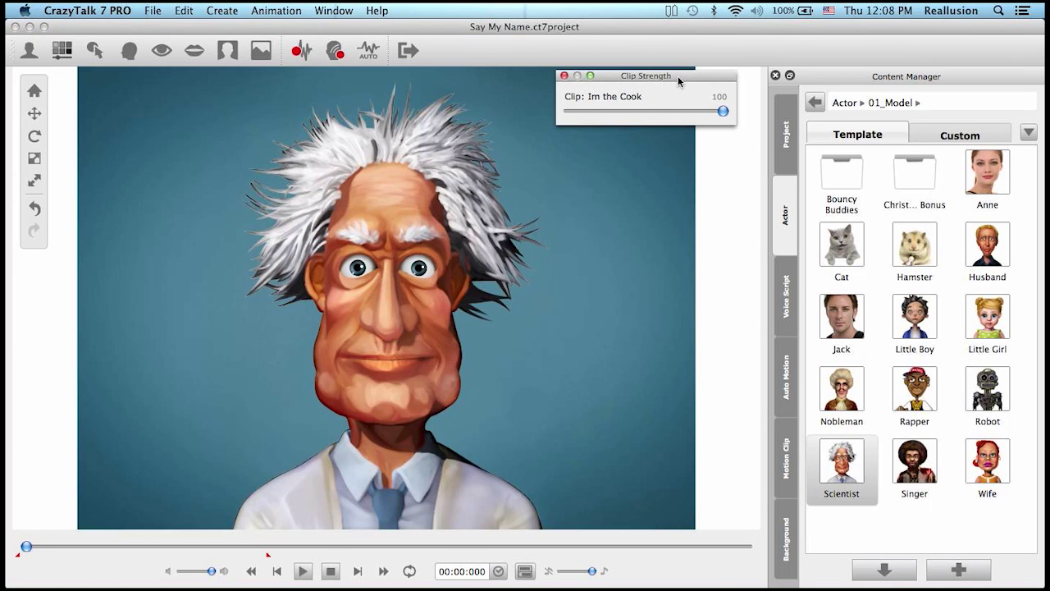